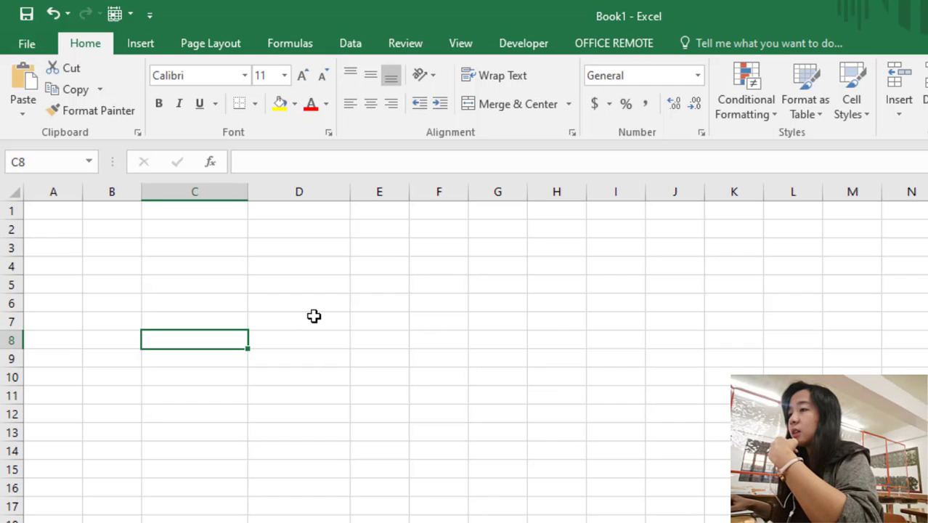
pyautogui.click(473, 302)
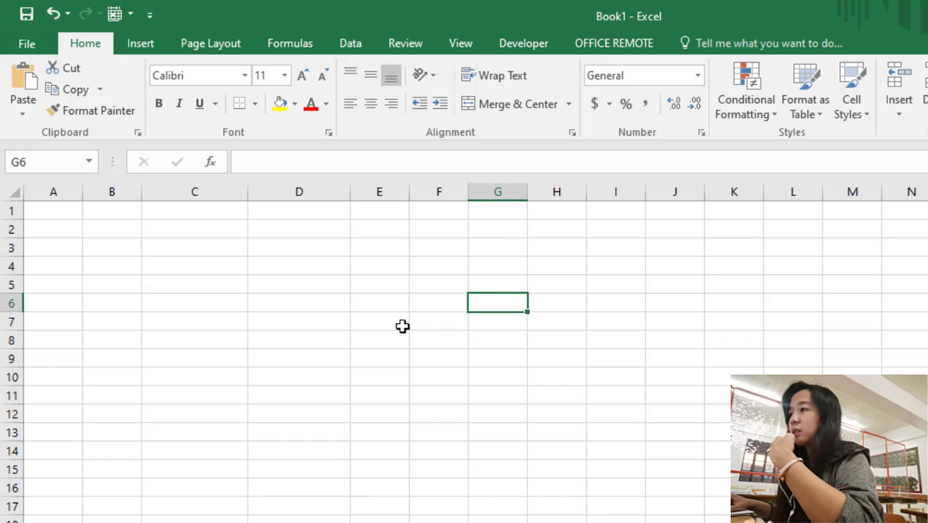
pyautogui.click(166, 244)
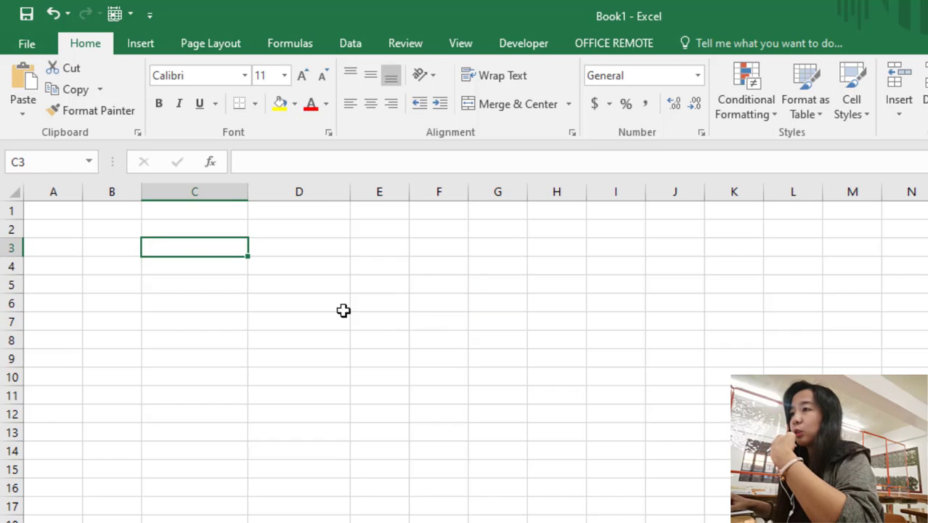
pyautogui.click(220, 283)
pyautogui.click(204, 245)
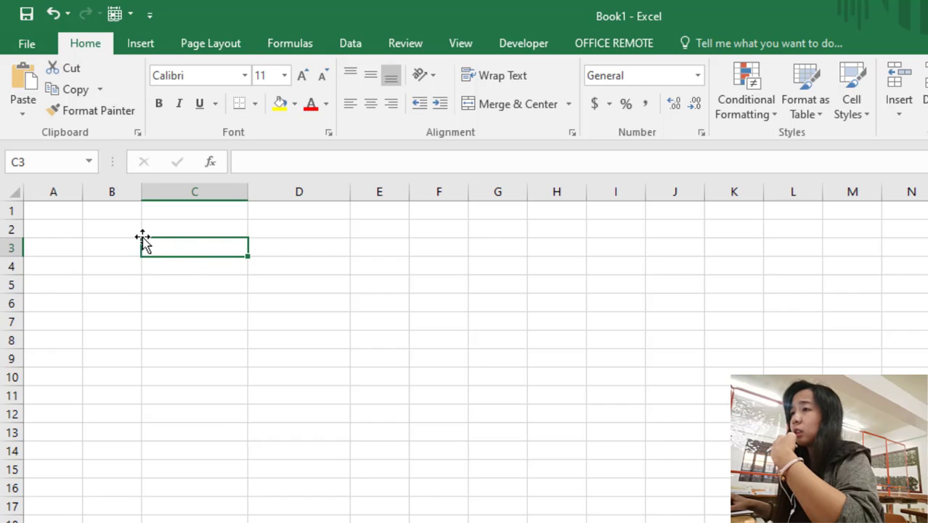
pyautogui.click(214, 282)
pyautogui.click(205, 247)
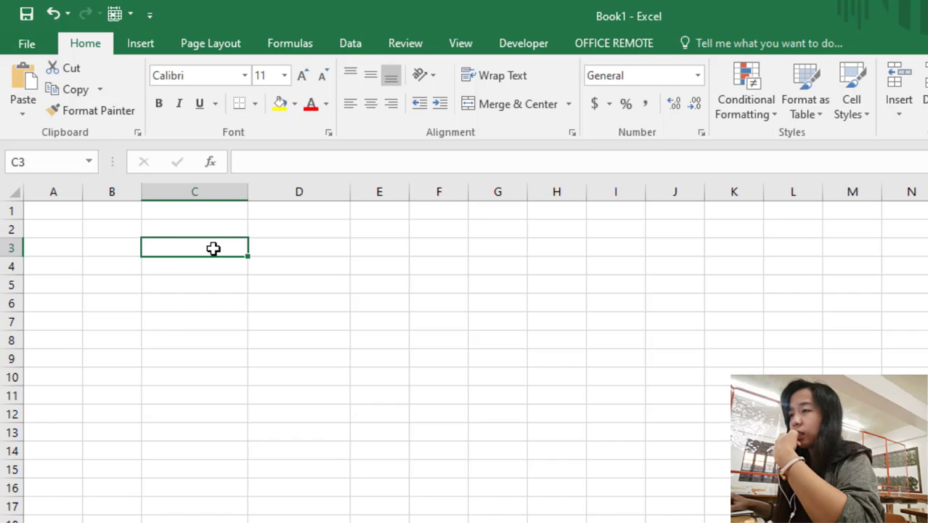
pyautogui.click(53, 165)
pyautogui.click(322, 307)
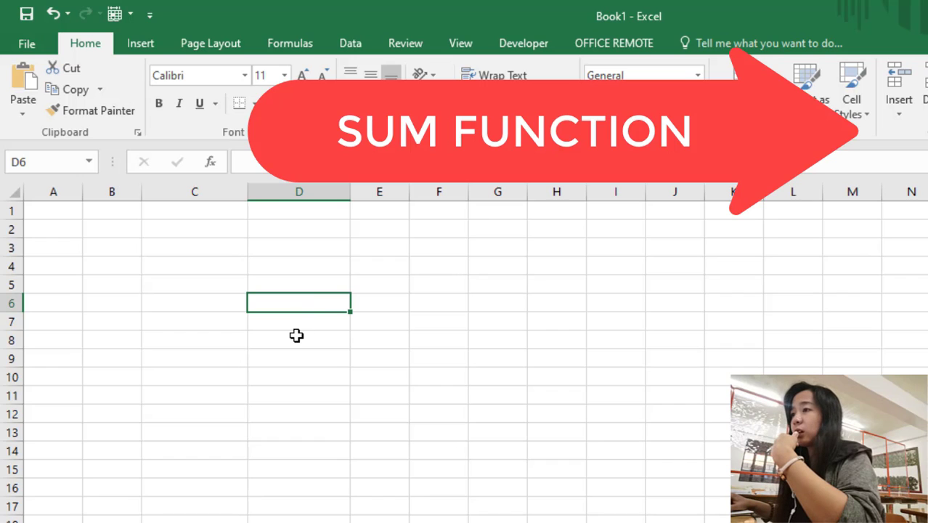
pyautogui.click(292, 289)
pyautogui.click(210, 288)
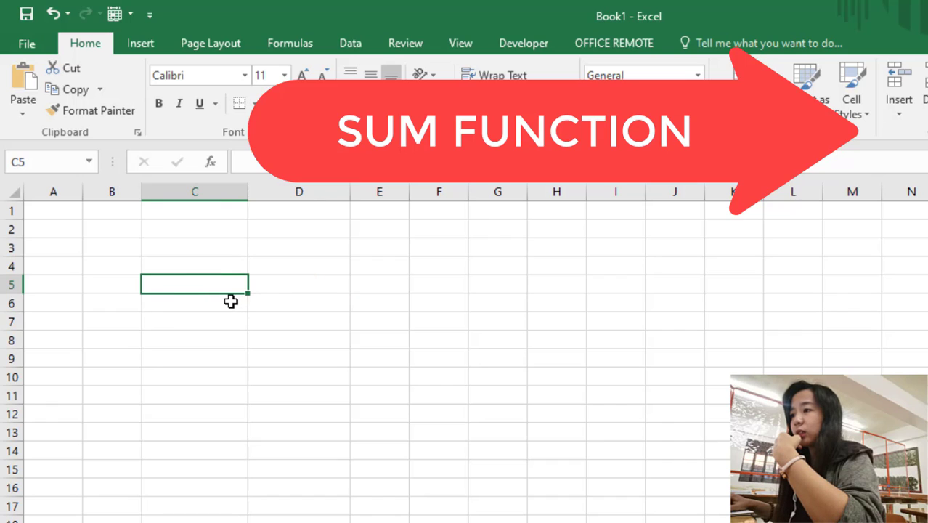
pyautogui.click(217, 341)
# Step: Enter the table headers "Grade 9" in C5 and "No. of Students" in D5
pyautogui.click(207, 282)
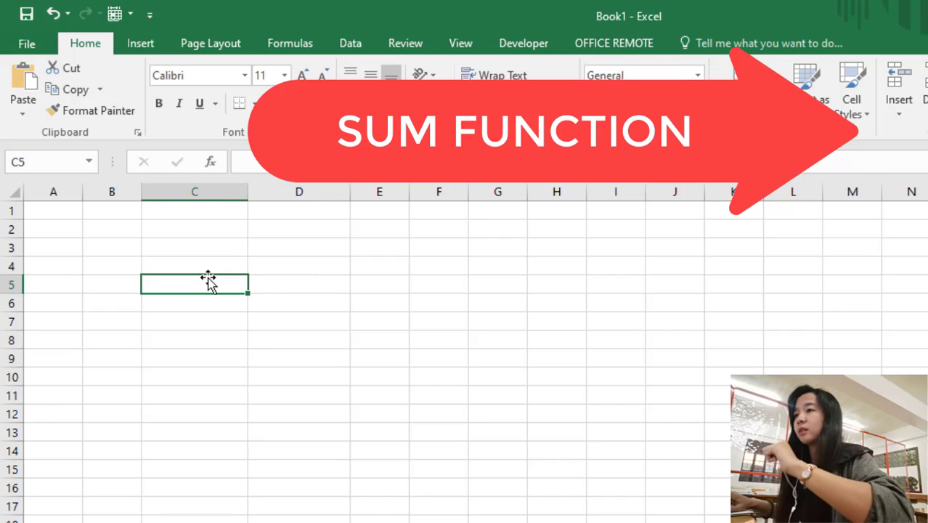
pyautogui.write('GRade 9')
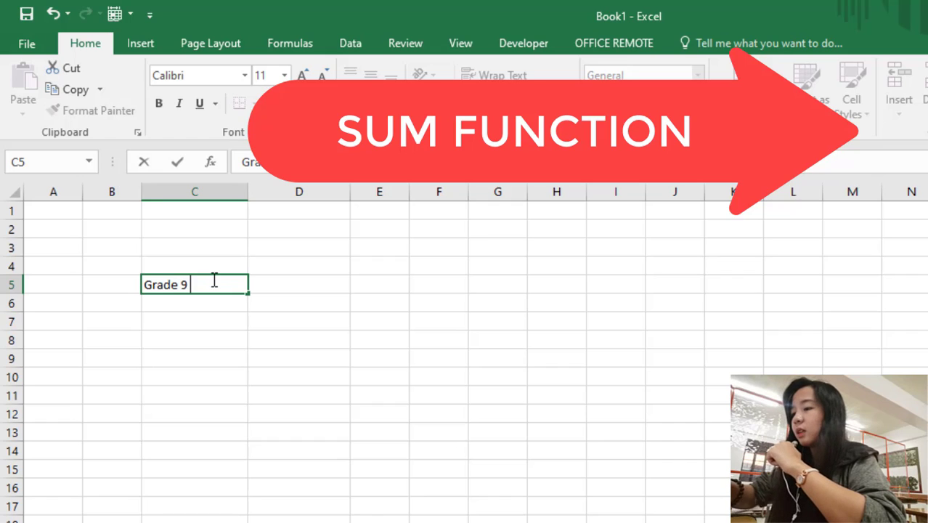
pyautogui.press('Tab')
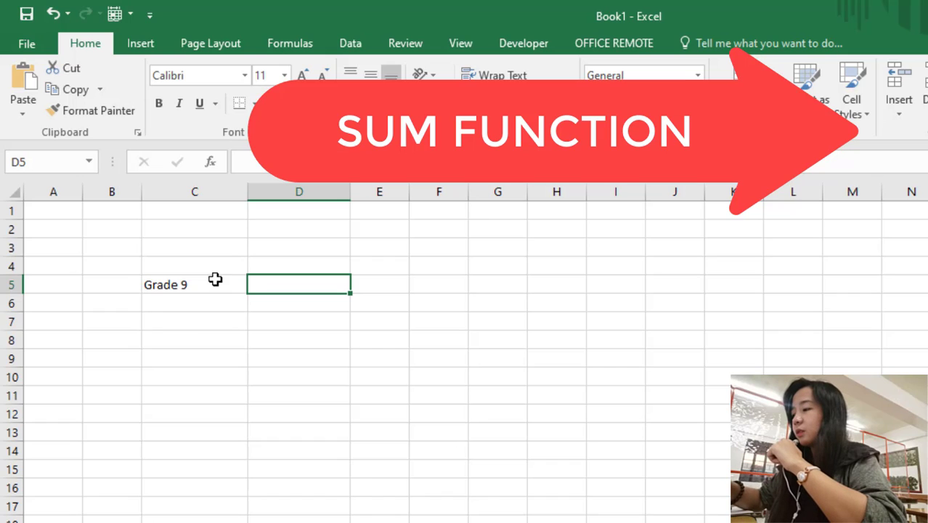
pyautogui.write('No. o')
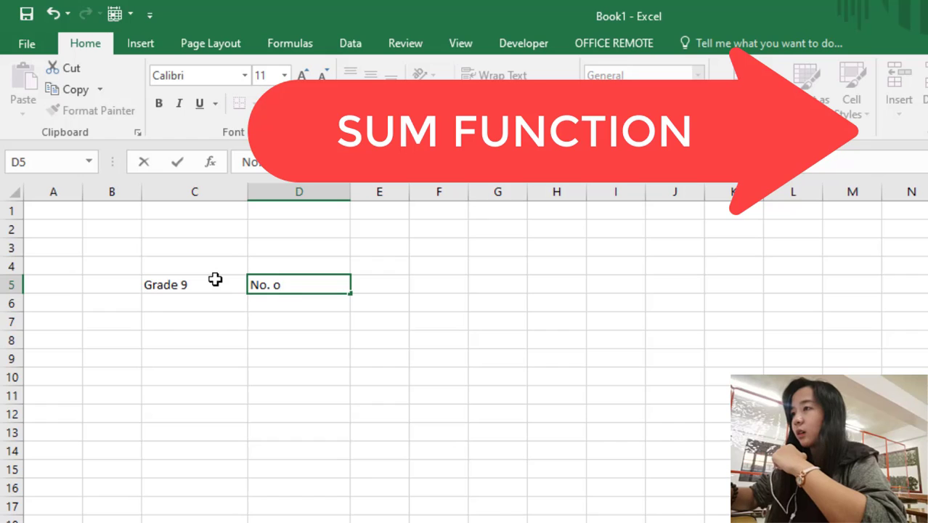
pyautogui.write('f Students')
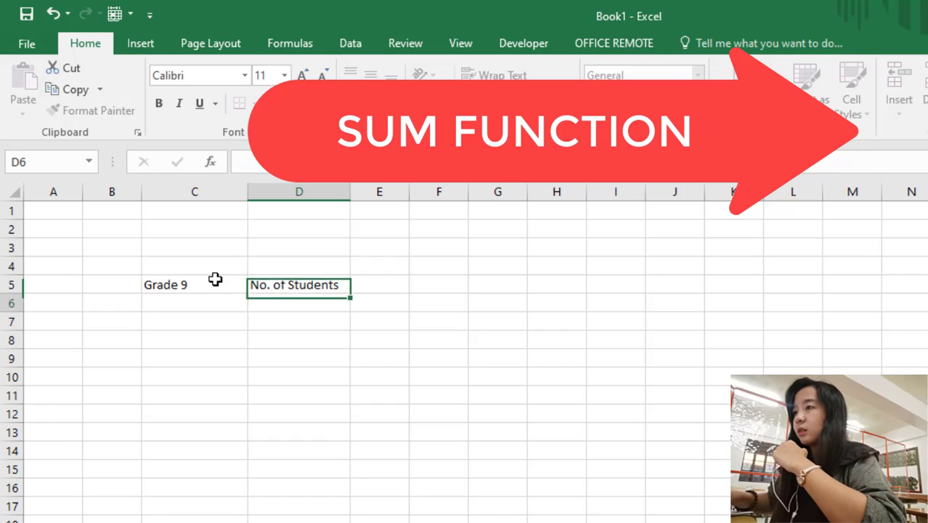
pyautogui.press('Return')
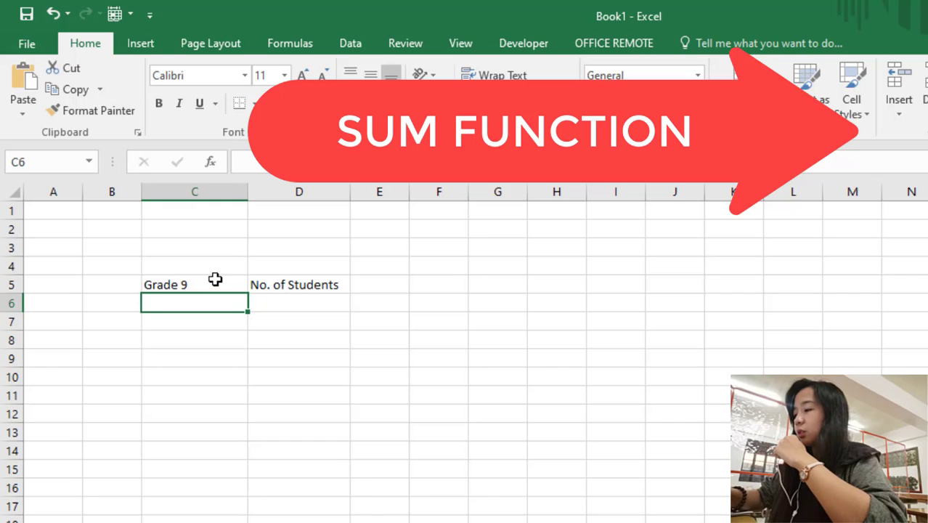
# Step: List the section names Prosperity, Purity, Perseverance and Punctuality in C6 to C9 under the Grade 9 header
pyautogui.write('Pro')
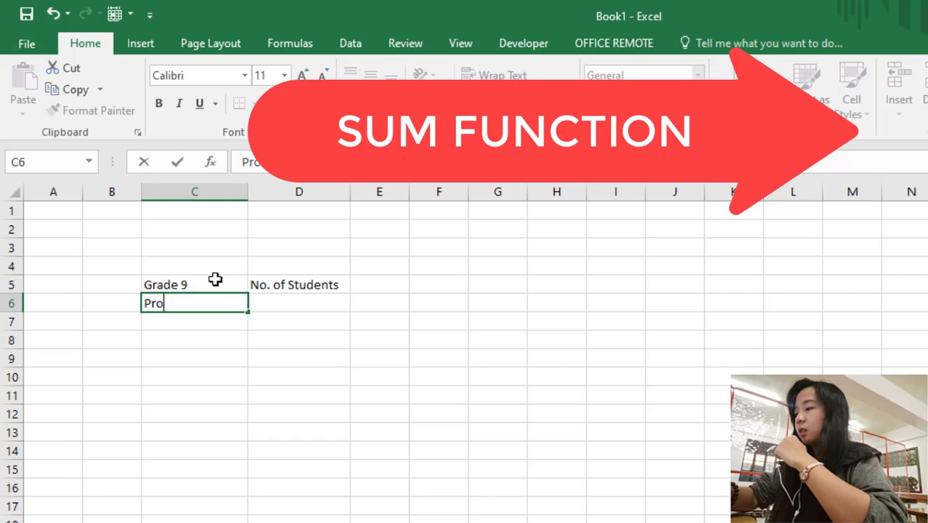
pyautogui.write('sperity')
pyautogui.press('Return')
pyautogui.write('Pu')
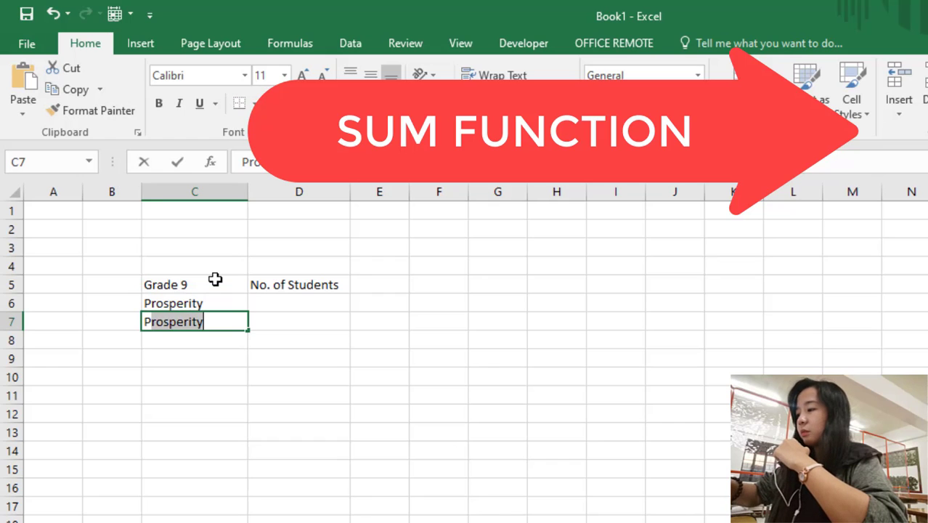
pyautogui.write('rity')
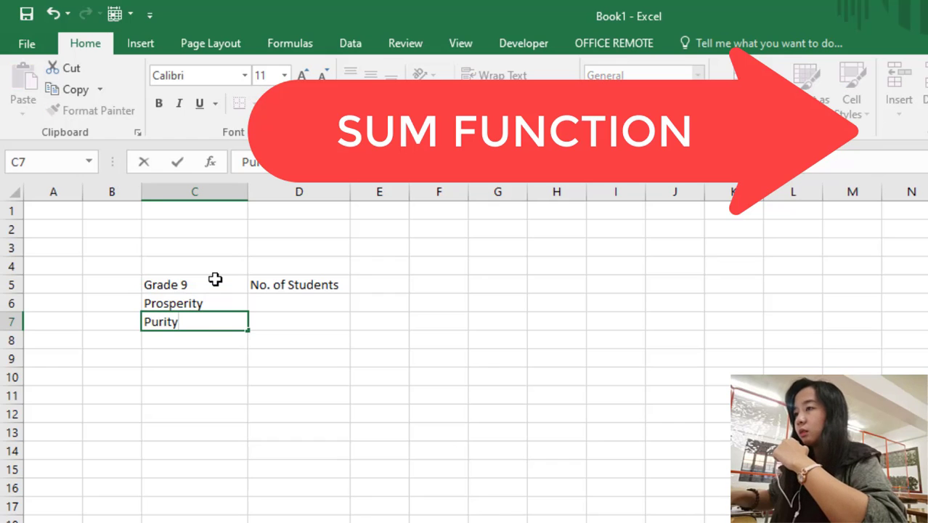
pyautogui.press('Return')
pyautogui.write('Persev')
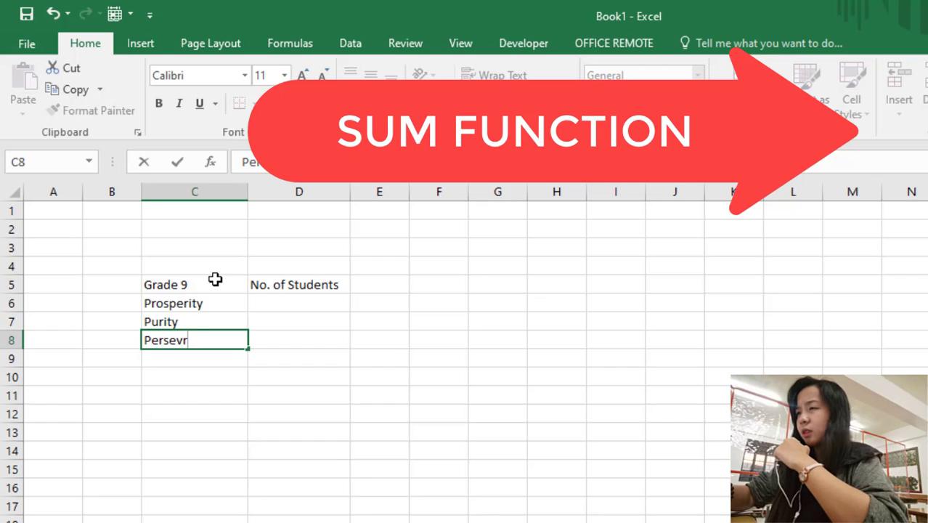
pyautogui.write('erance')
pyautogui.press('Return')
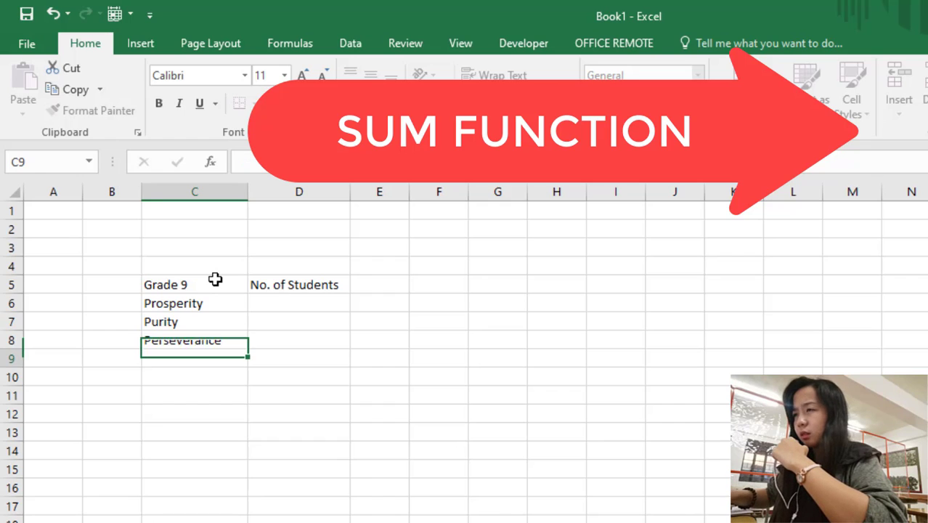
pyautogui.write('P')
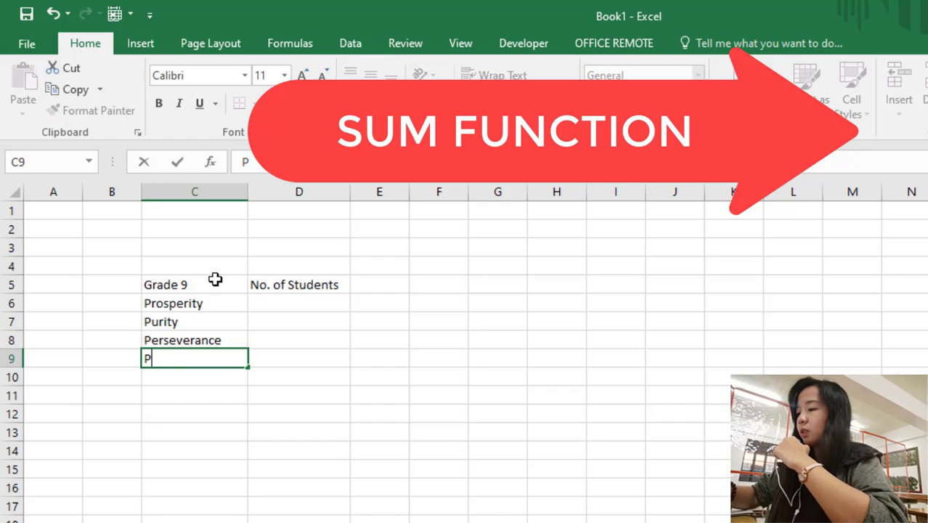
pyautogui.write('unctuali')
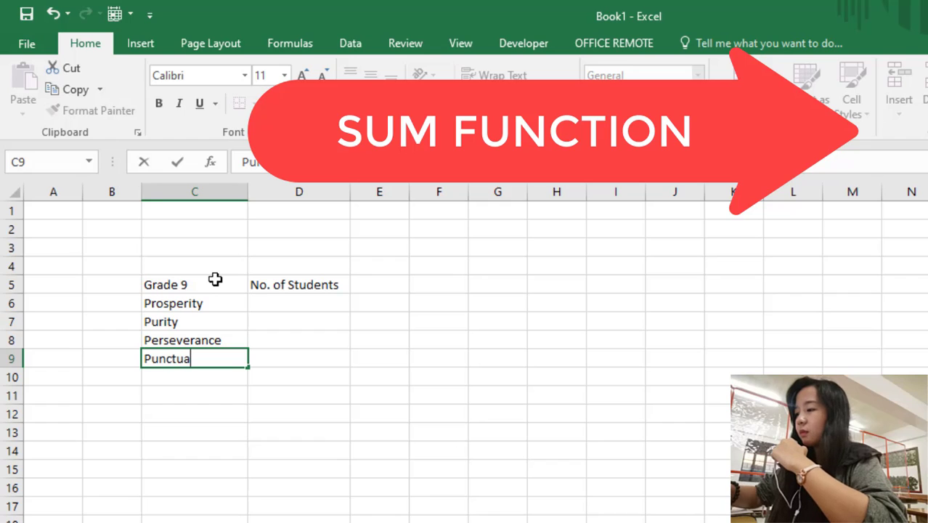
pyautogui.press('Tab')
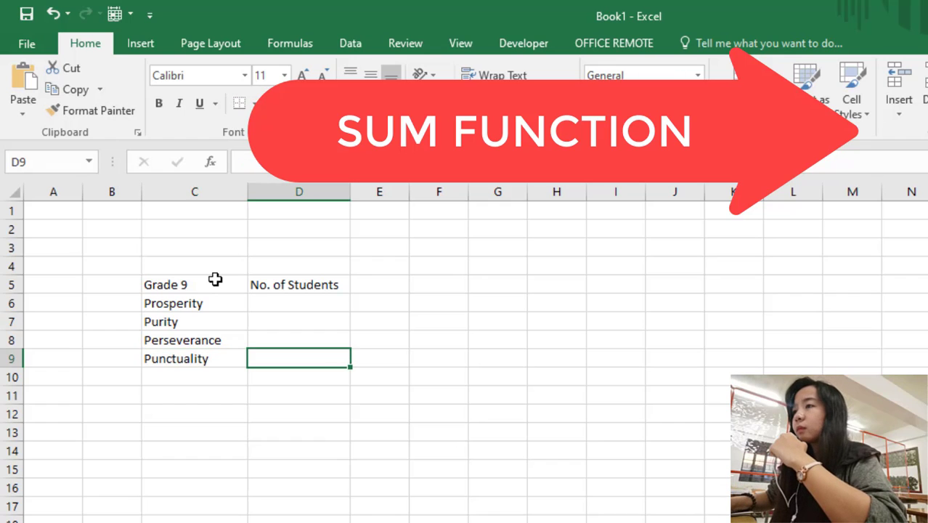
# Step: Fill in the student numbers 45, 50, 47 and 44 in D6 to D9 for the four sections
pyautogui.press('Up')
pyautogui.press('Up')
pyautogui.press('Up')
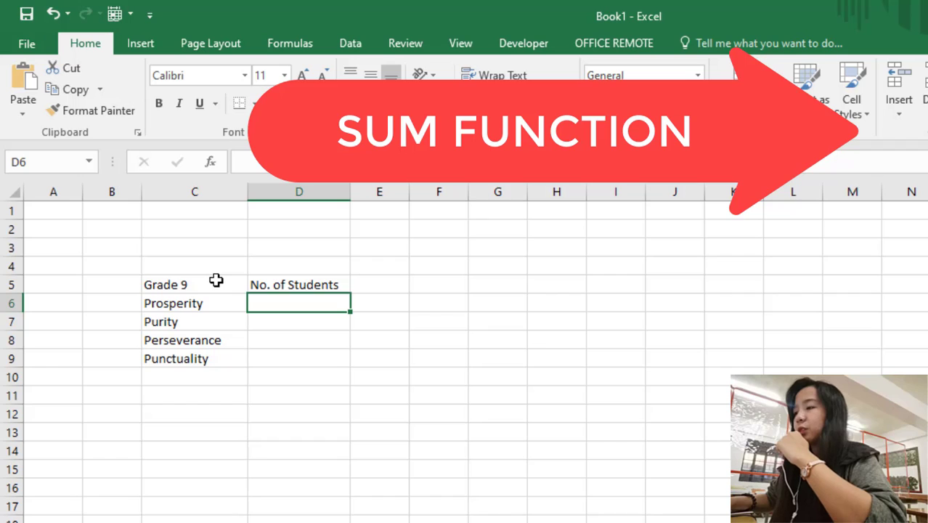
pyautogui.write('45')
pyautogui.press('Return')
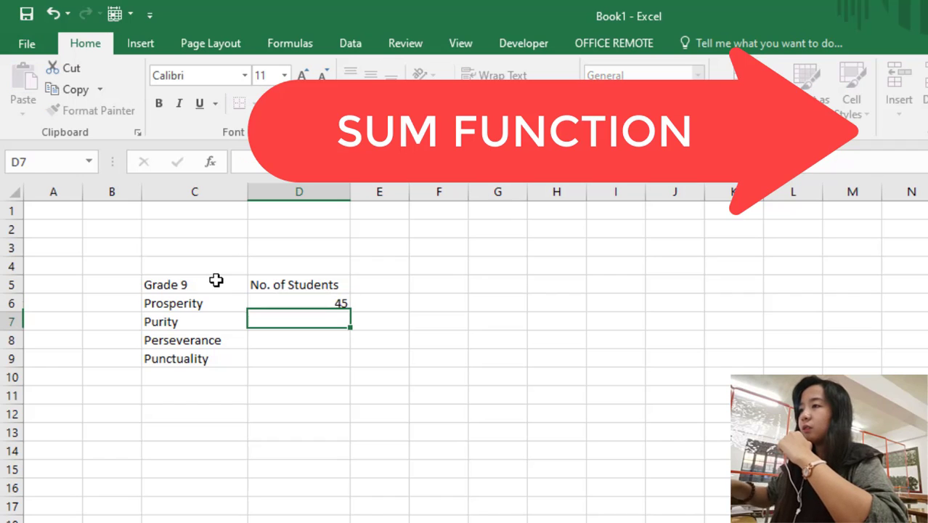
pyautogui.write('50')
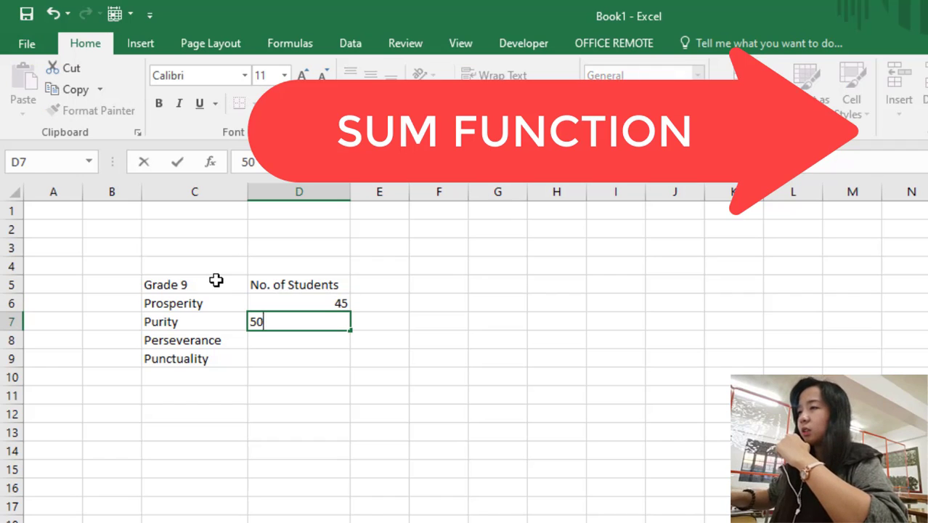
pyautogui.press('Return')
pyautogui.write('47')
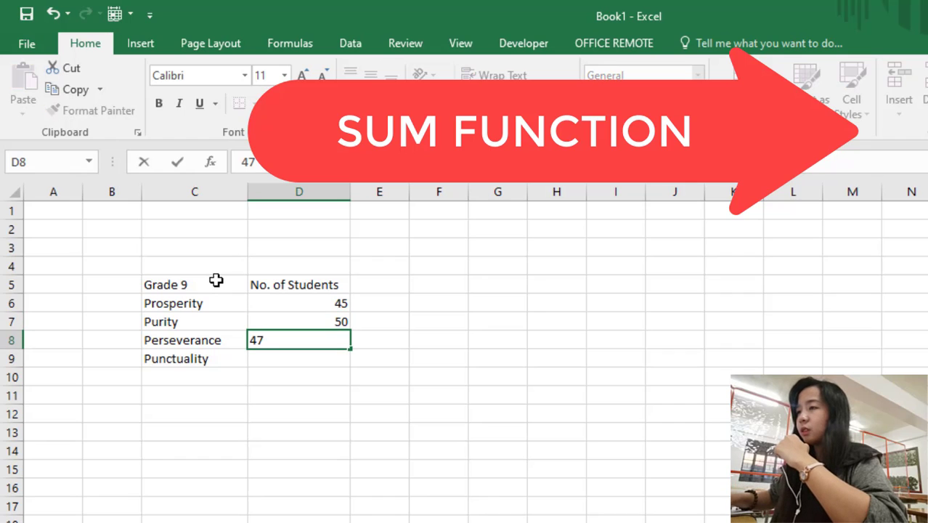
pyautogui.press('Return')
pyautogui.write('44')
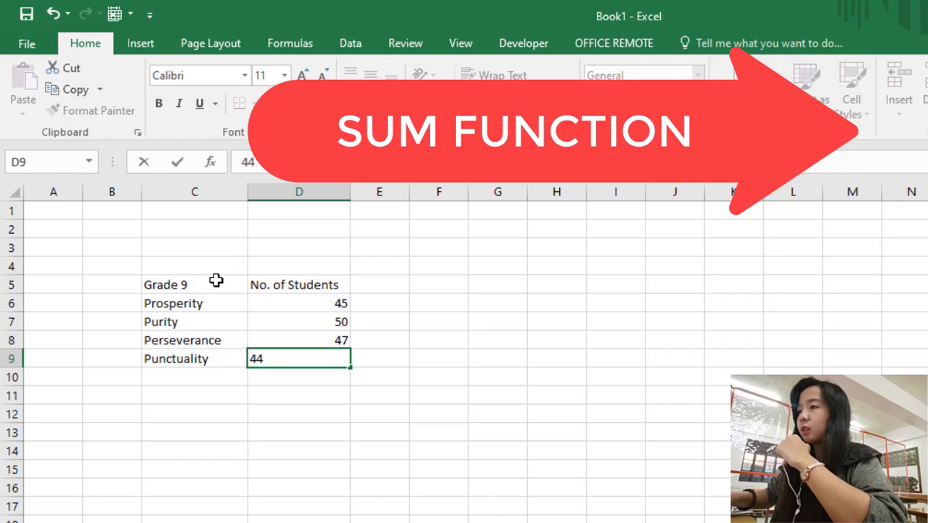
pyautogui.press('Return')
# Step: Add the row label "Total" in C10 below the section names
pyautogui.press('Left')
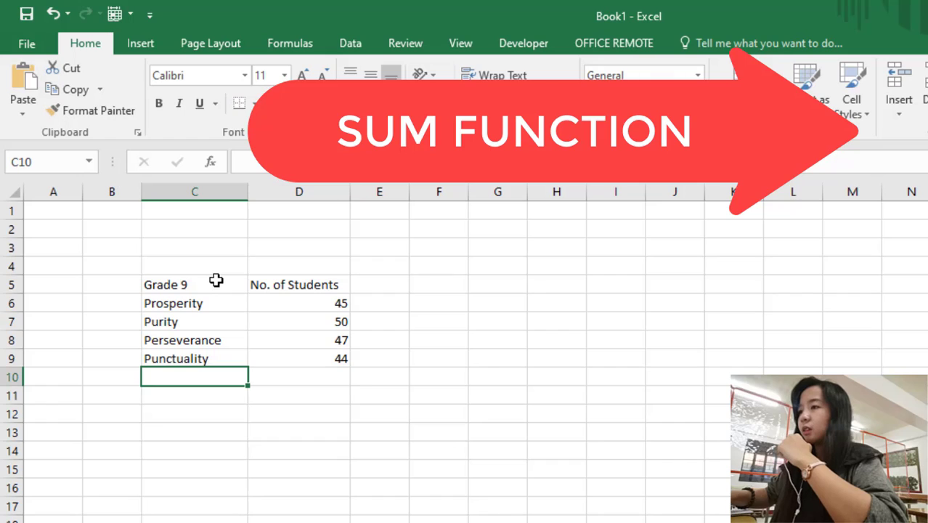
pyautogui.write('Total')
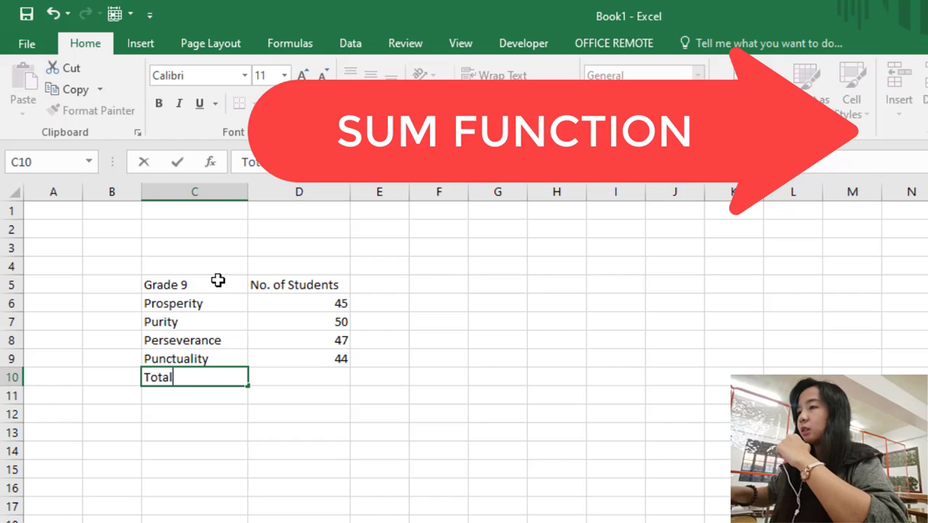
pyautogui.press('Tab')
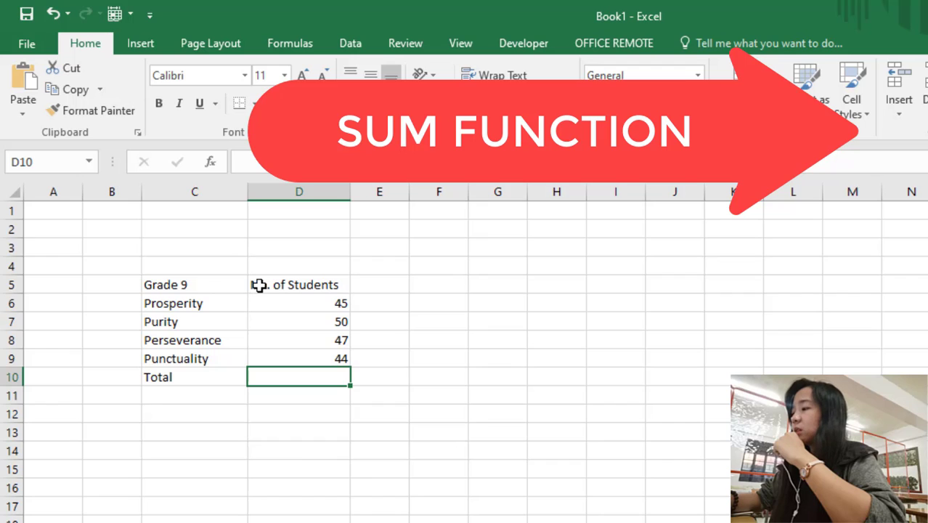
# Step: Total the student numbers in D10 with the formula =SUM(D6:D9)
pyautogui.write('=')
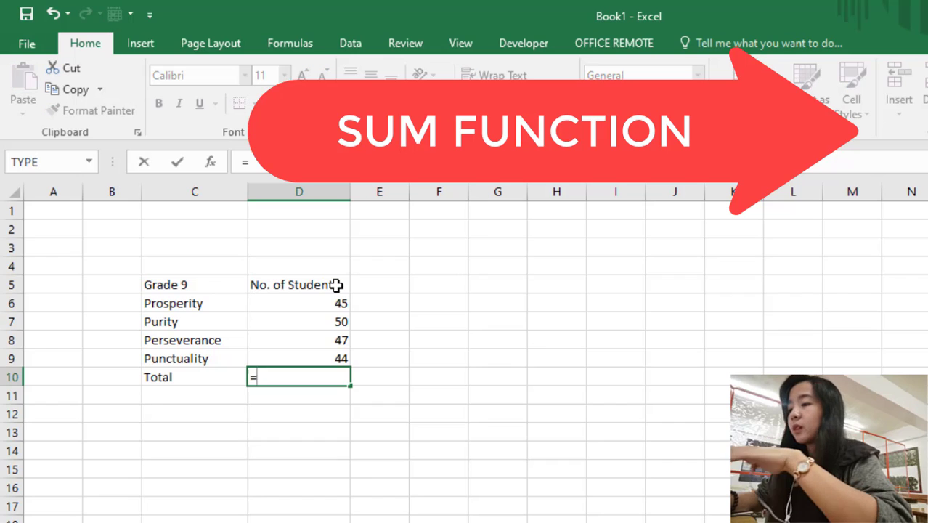
pyautogui.write('S')
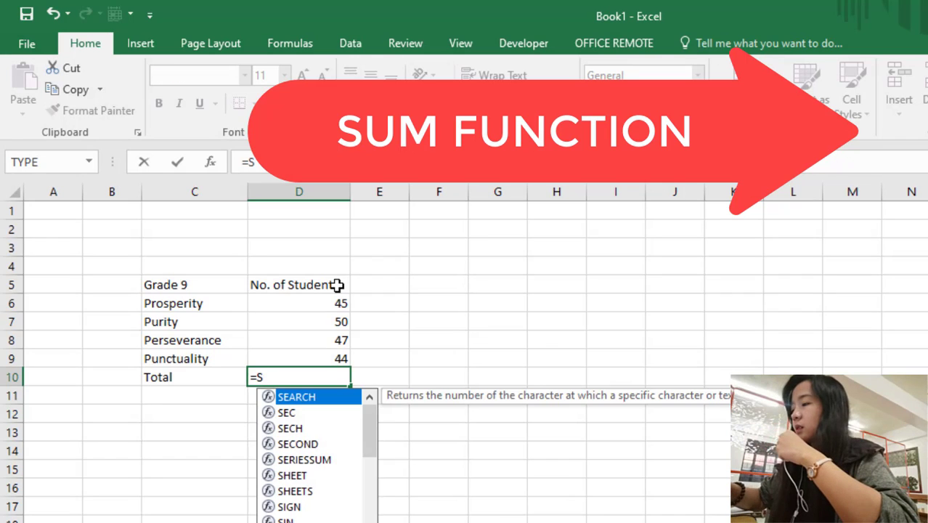
pyautogui.write('UM')
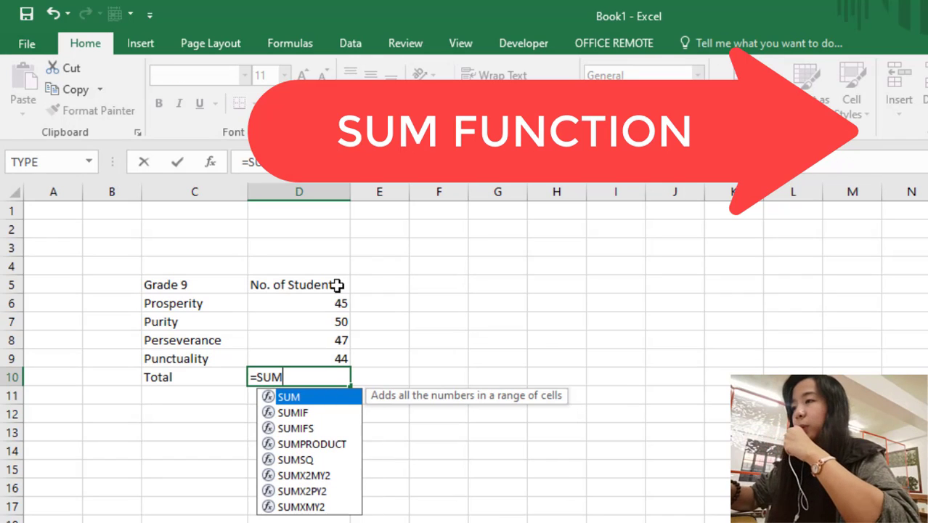
pyautogui.write('(')
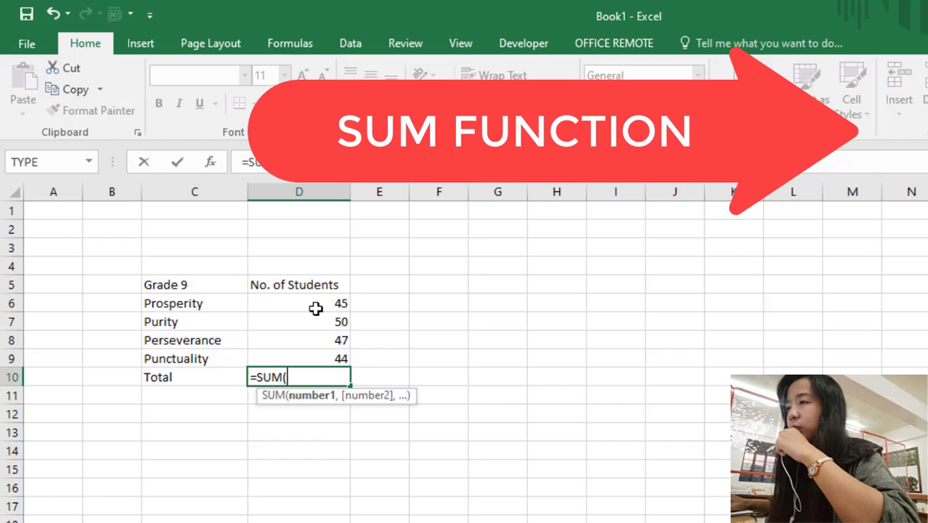
pyautogui.click(310, 301)
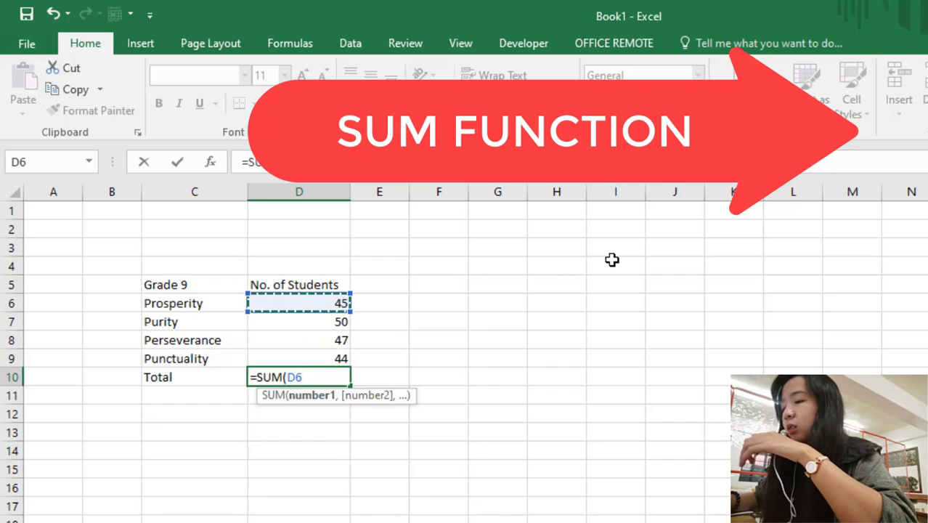
pyautogui.write(':D6')
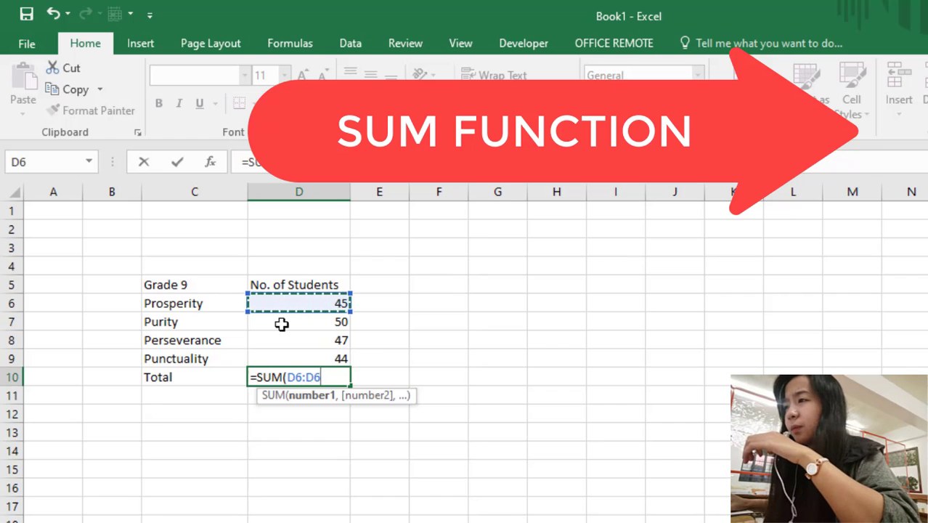
pyautogui.keyDown('shift'); pyautogui.click(313, 355); pyautogui.keyUp('shift')
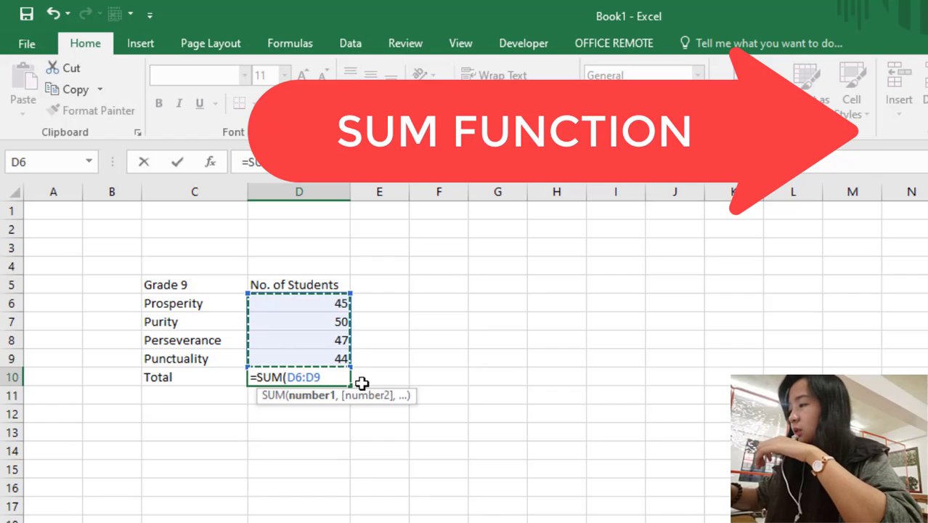
pyautogui.write(')')
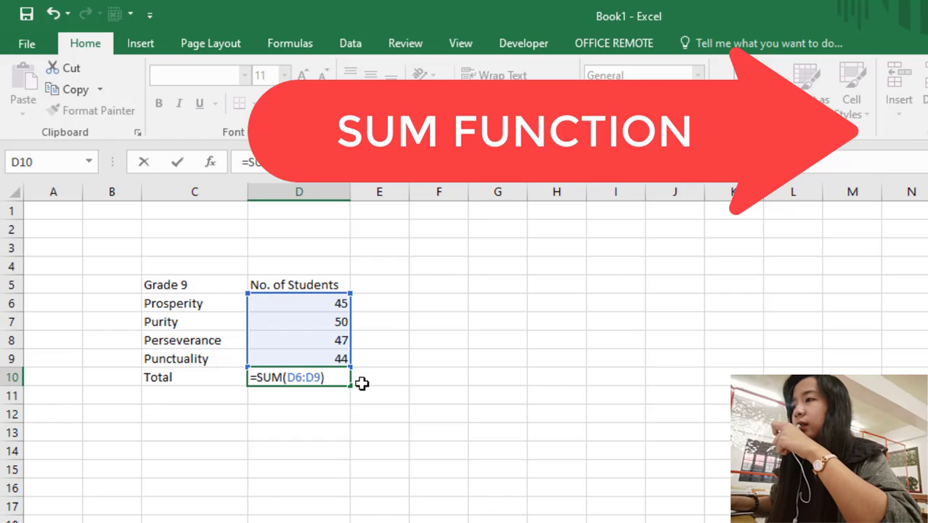
pyautogui.press('Return')
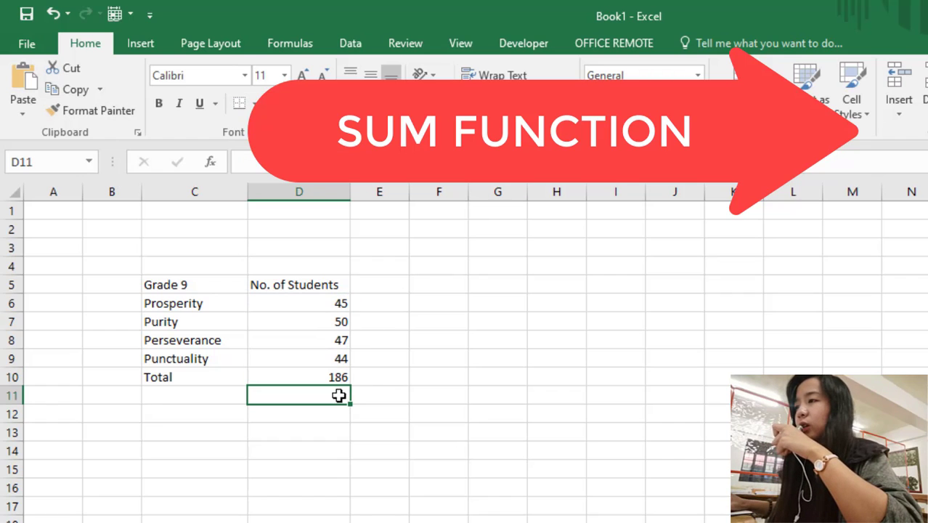
pyautogui.click(327, 379)
pyautogui.moveTo(338, 304); pyautogui.dragTo(319, 370)
pyautogui.click(425, 359)
# Step: Replace the SUM formula in D10 with the cell-by-cell addition =D6+D7+D8+D9
pyautogui.click(321, 376)
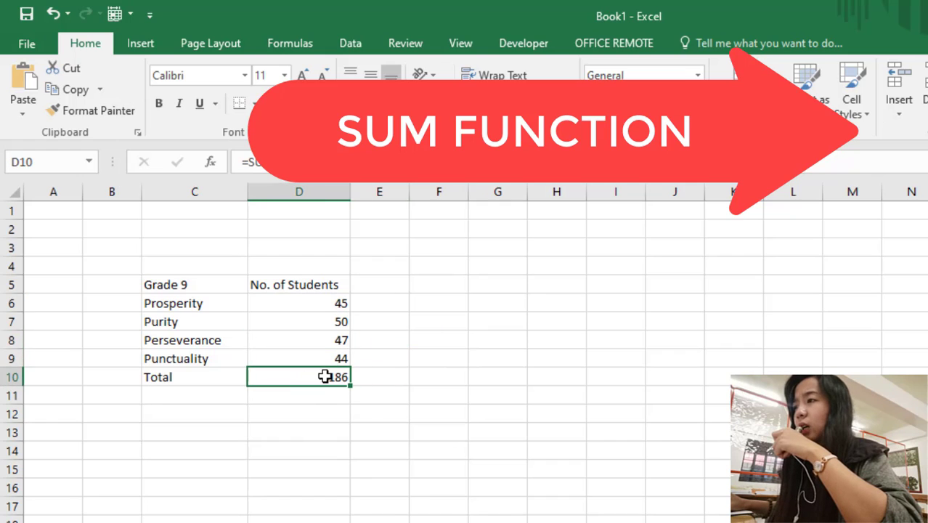
pyautogui.doubleClick(331, 376)
pyautogui.moveTo(335, 378); pyautogui.dragTo(258, 381)
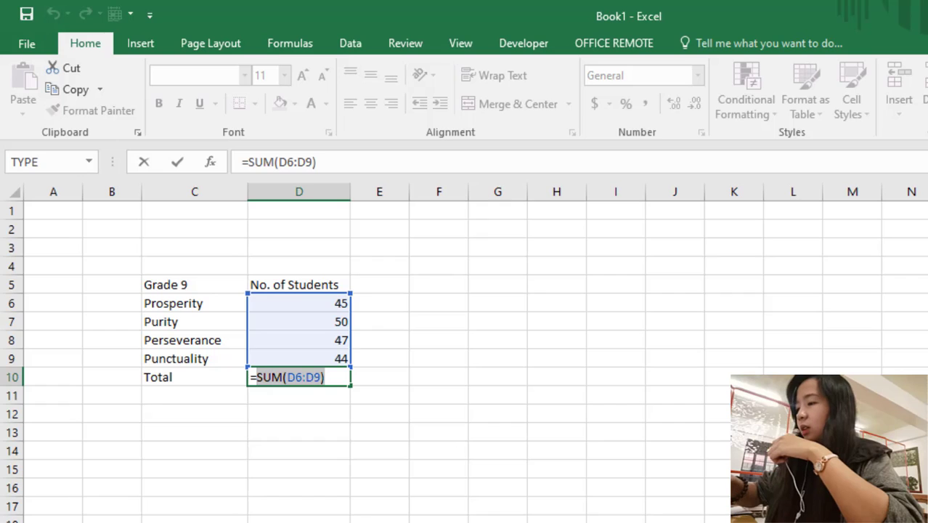
pyautogui.write('D6')
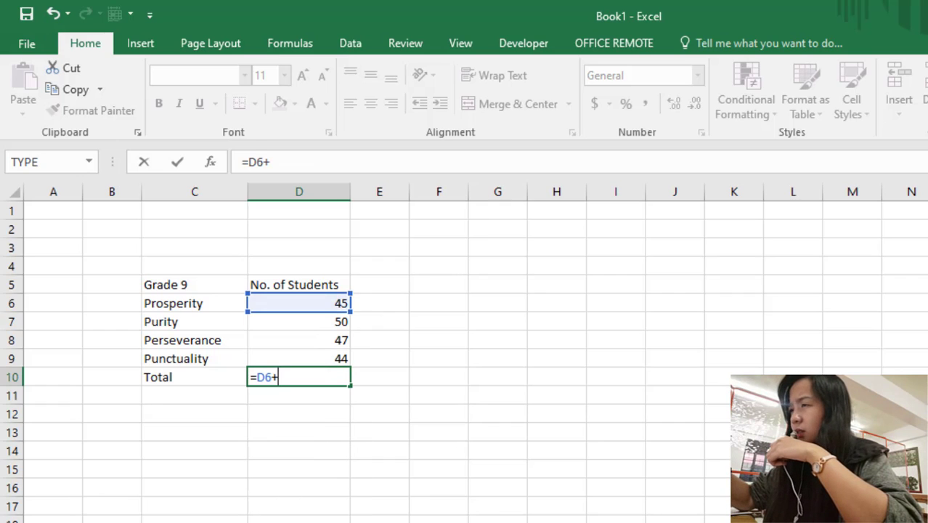
pyautogui.write('+D')
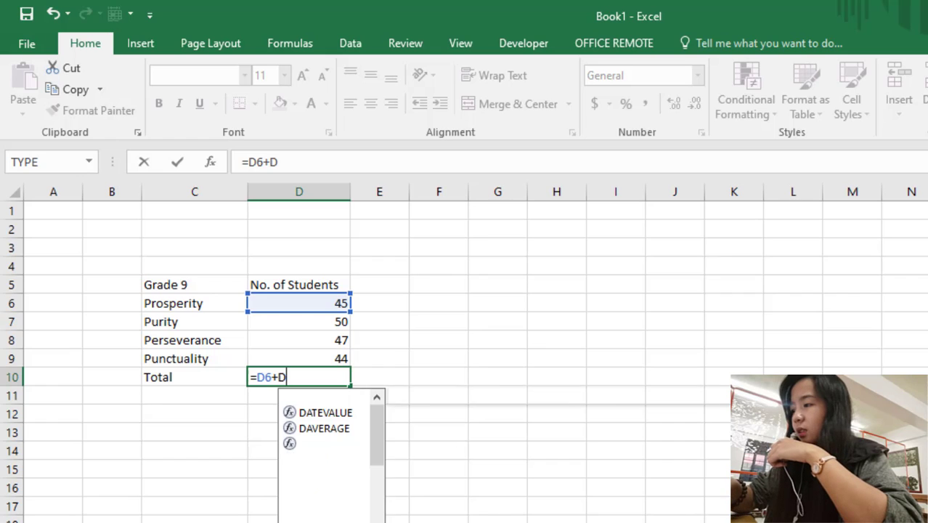
pyautogui.write('&')
pyautogui.press('BackSpace')
pyautogui.write('7')
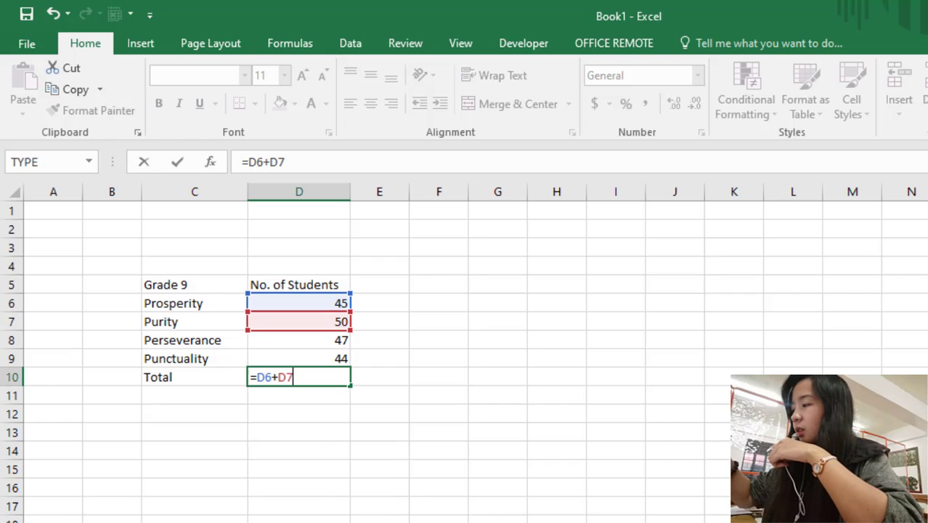
pyautogui.write('+')
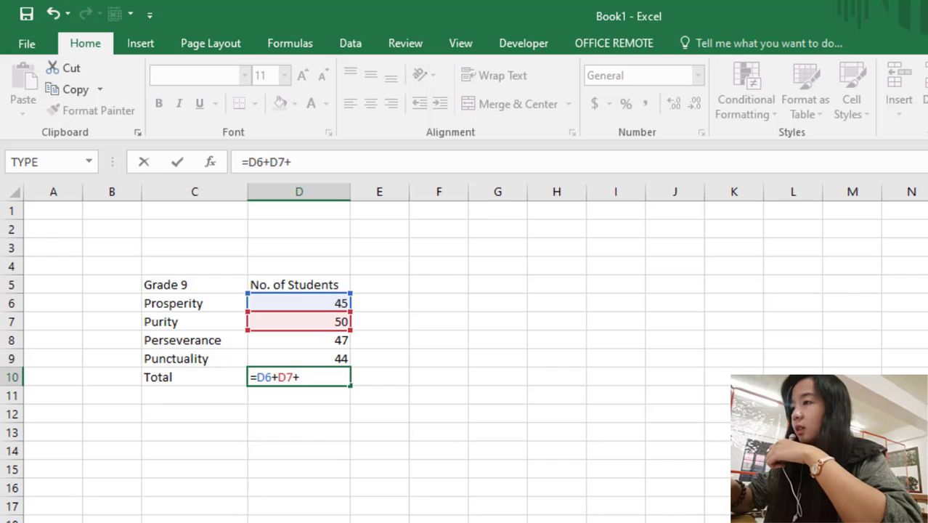
pyautogui.write('D8')
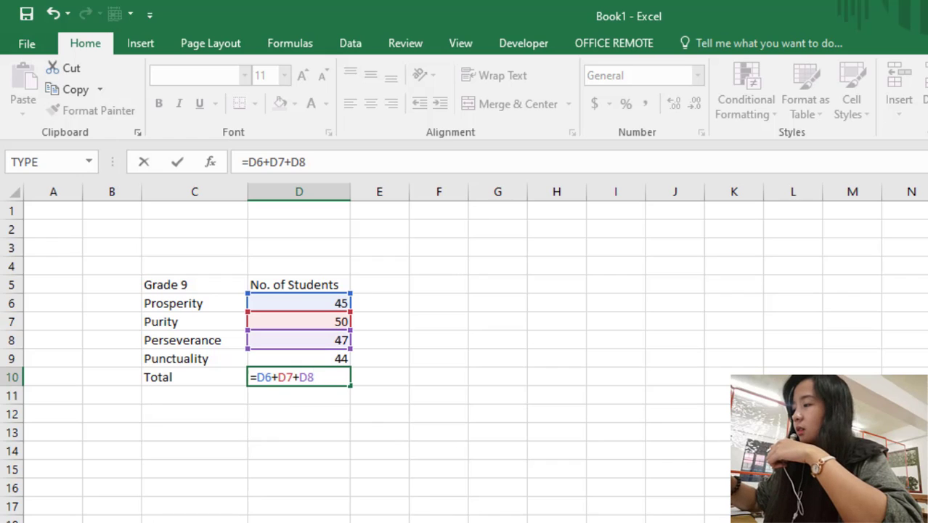
pyautogui.write('+D')
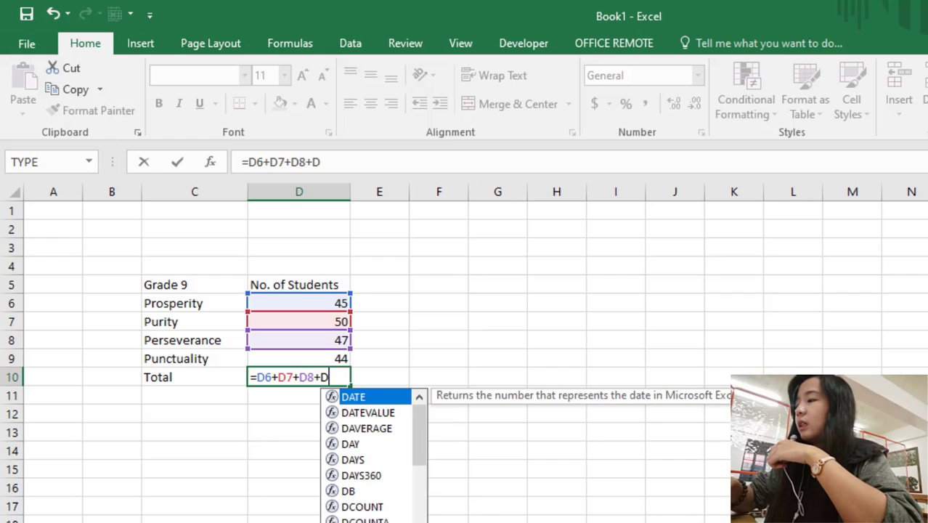
pyautogui.write('9')
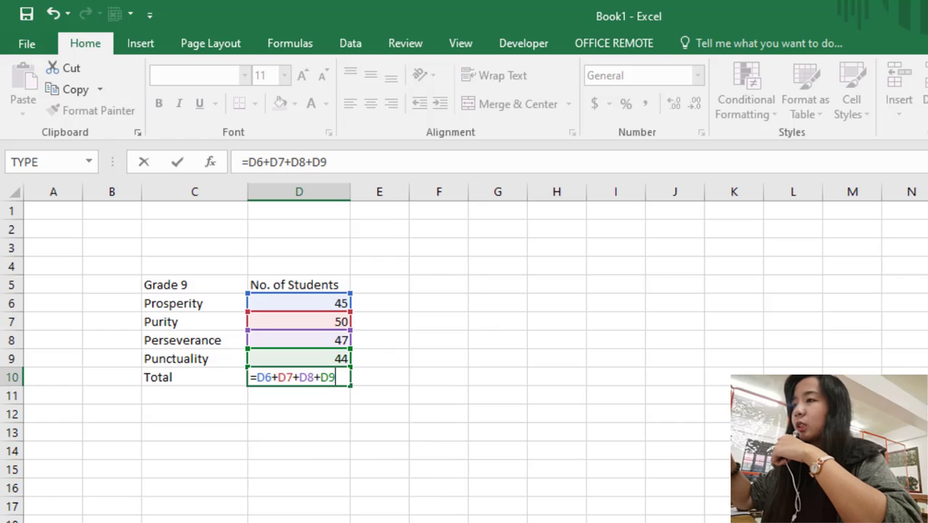
pyautogui.press('Return')
pyautogui.click(315, 414)
pyautogui.click(331, 382)
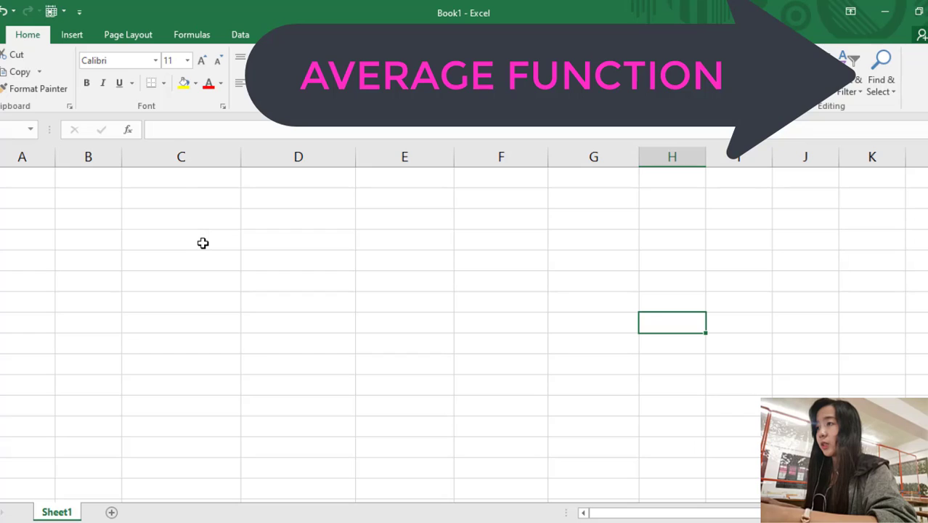
# Step: Enter the headers Names, TLE-ICT, Math, Filipino and English across columns C to G of the blank sheet
pyautogui.click(206, 240)
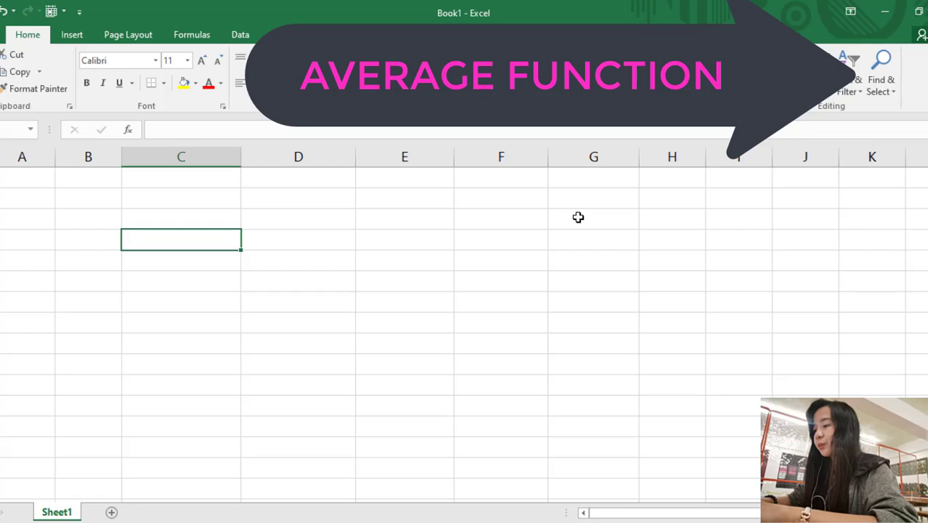
pyautogui.write('Names')
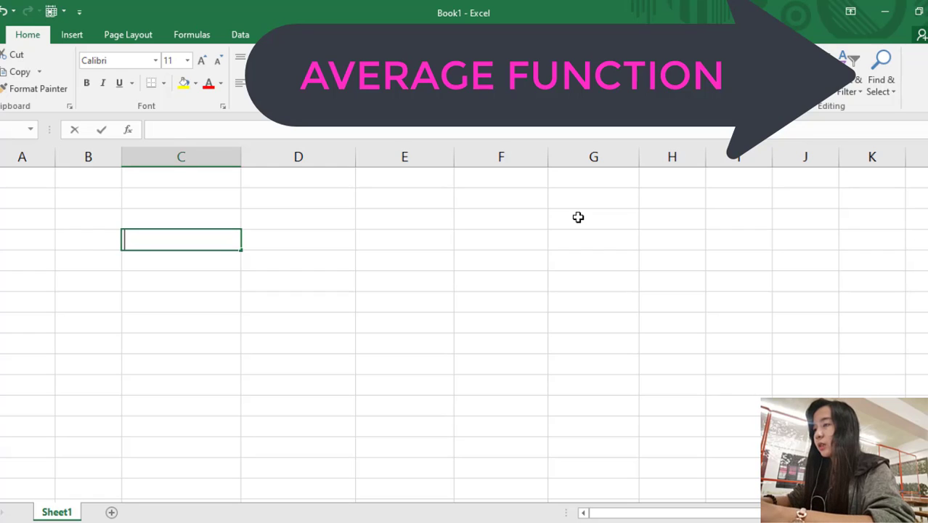
pyautogui.press('Tab')
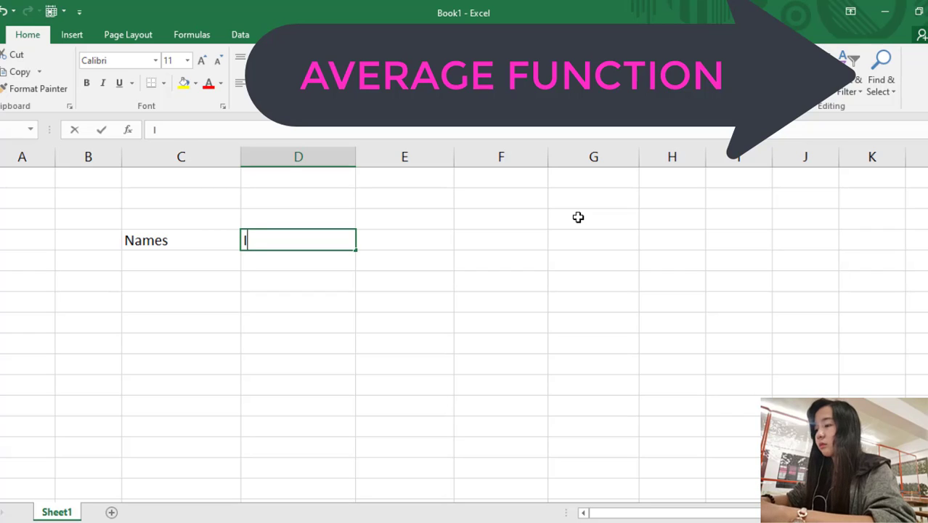
pyautogui.write('TLE-ICT')
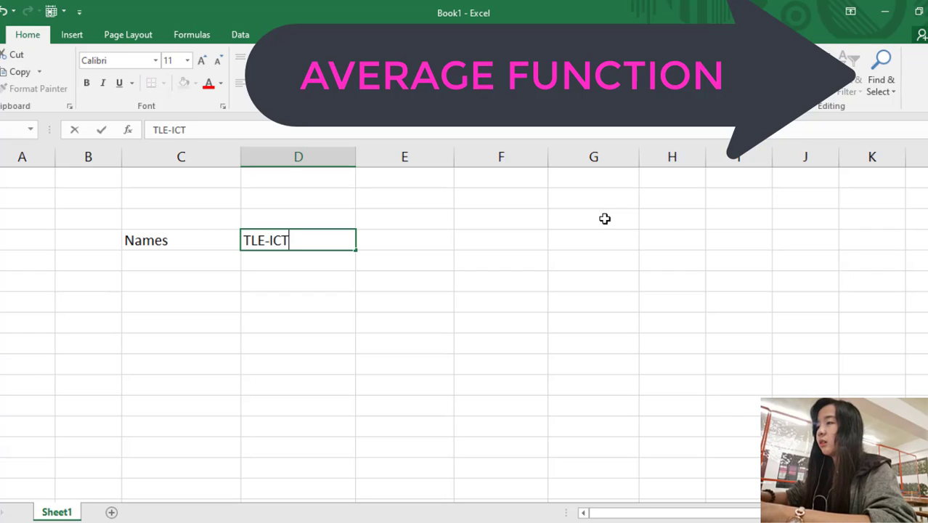
pyautogui.press('Tab')
pyautogui.write('Math')
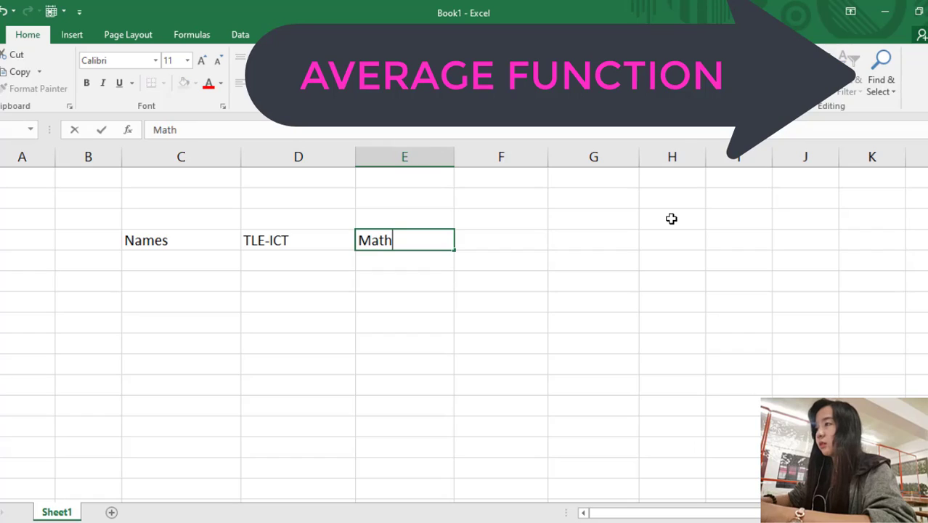
pyautogui.press('Tab')
pyautogui.write('Filipino')
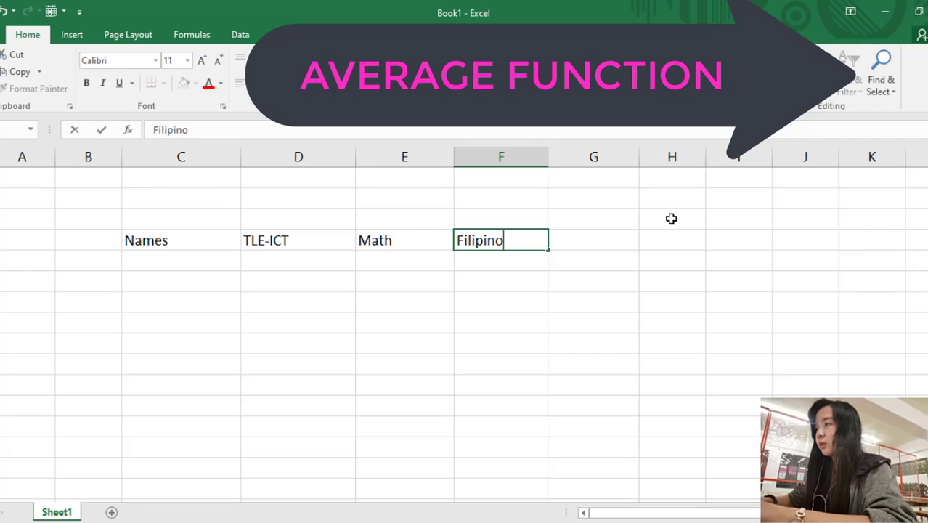
pyautogui.press('Tab')
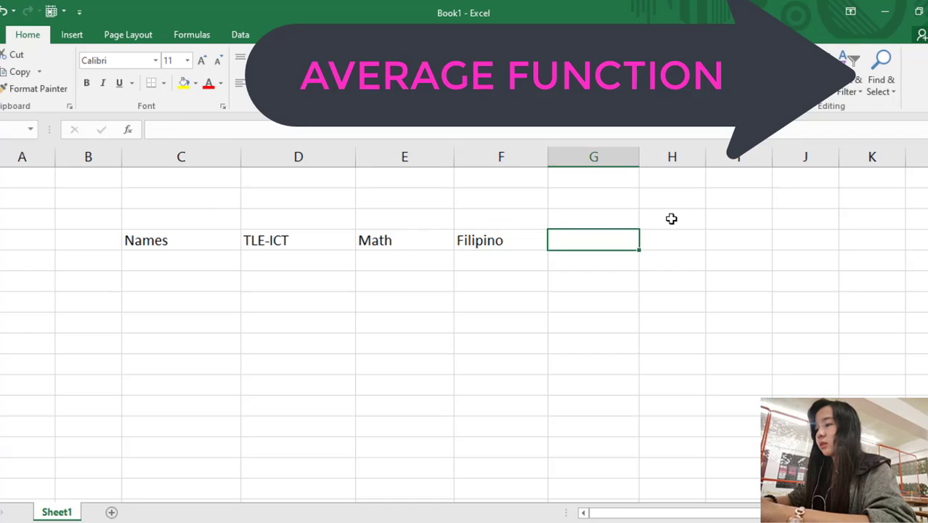
pyautogui.write('English')
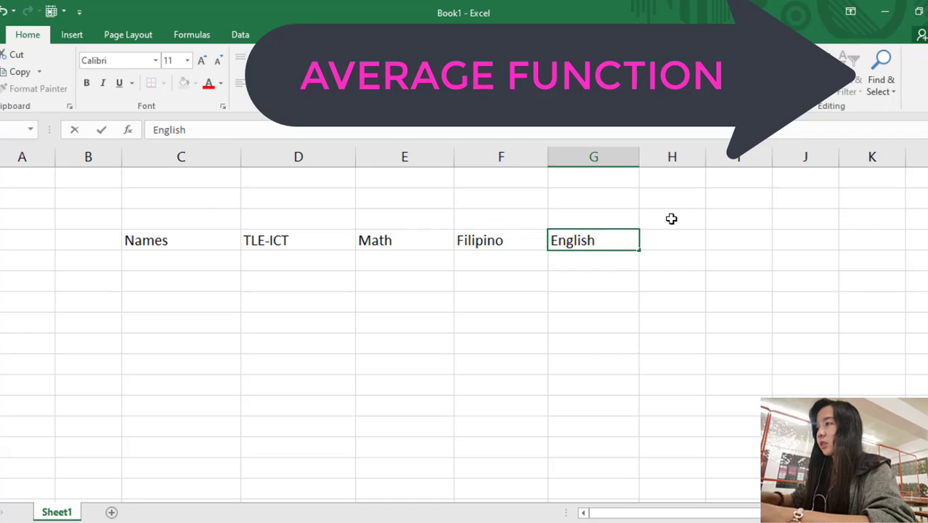
pyautogui.press('Return')
# Step: Add the header Science in column H, beside English in the same row
pyautogui.press('Left')
pyautogui.press('Left')
pyautogui.press('Left')
pyautogui.press('Right')
pyautogui.press('Right')
pyautogui.press('Right')
pyautogui.press('Right')
pyautogui.press('Up')
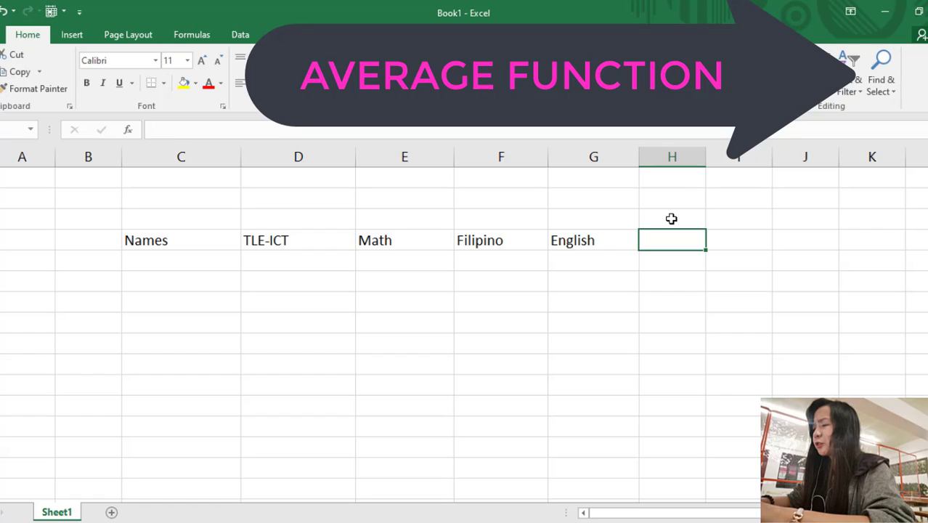
pyautogui.write('Science')
pyautogui.press('Return')
# Step: List the first names of five students in column C below the Names header
pyautogui.press('Left')
pyautogui.press('Left')
pyautogui.press('Left')
pyautogui.press('Left')
pyautogui.press('Left')
pyautogui.press('Left')
pyautogui.press('Left')
pyautogui.press('Right')
pyautogui.press('Right')
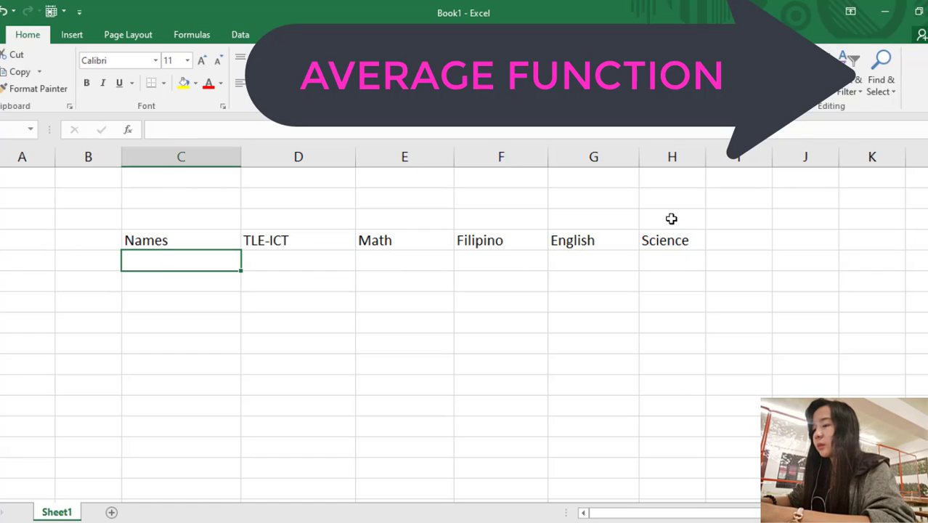
pyautogui.write('Aisa')
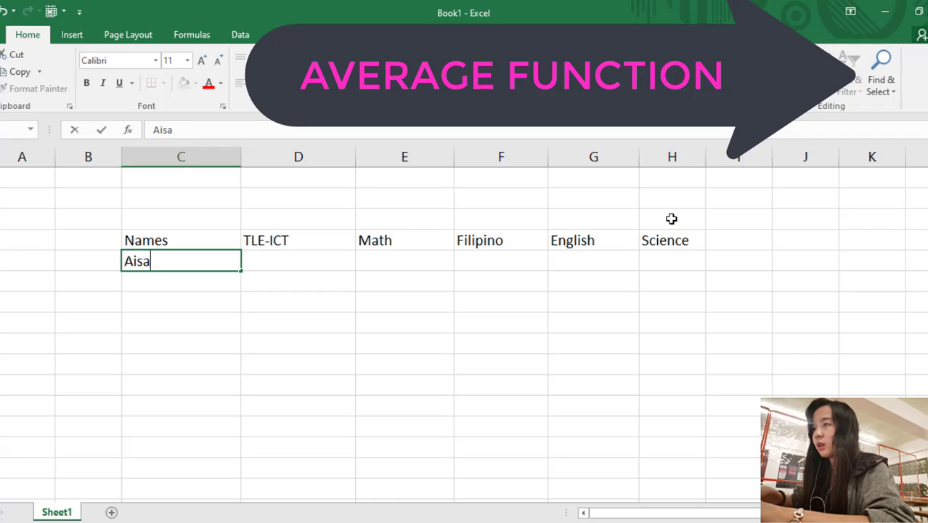
pyautogui.press('Return')
pyautogui.write('Raiya')
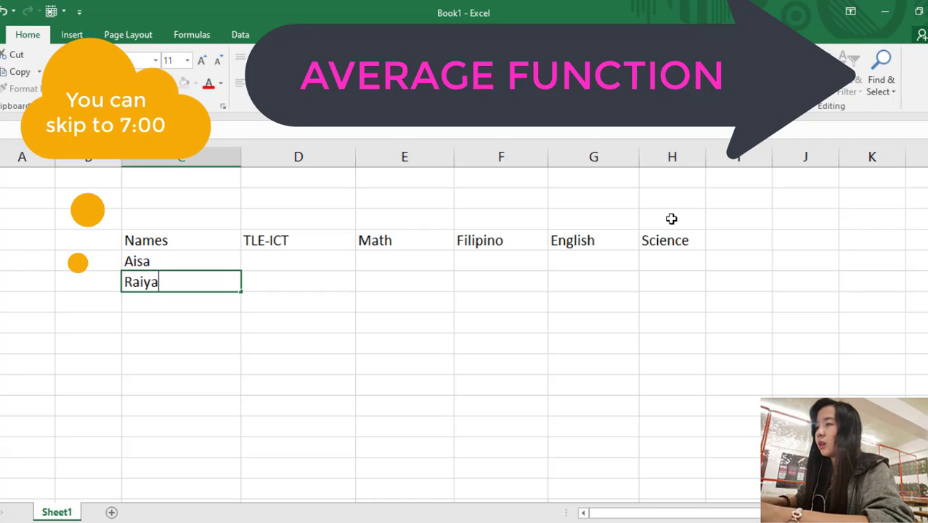
pyautogui.press('Return')
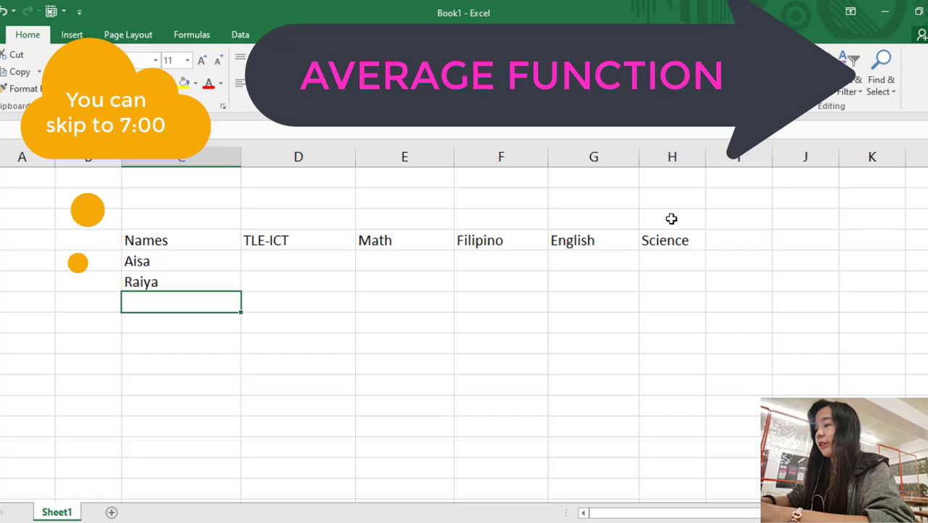
pyautogui.write('Althea')
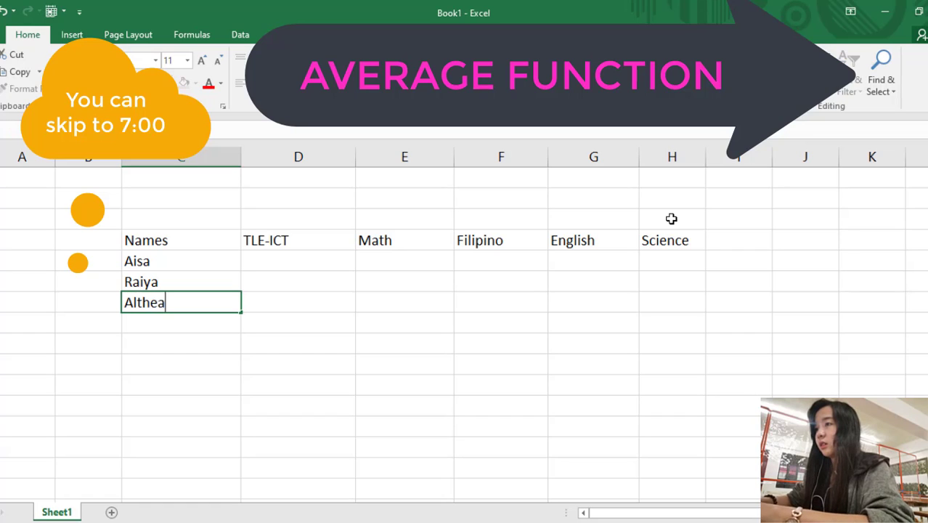
pyautogui.press('Return')
pyautogui.write('D')
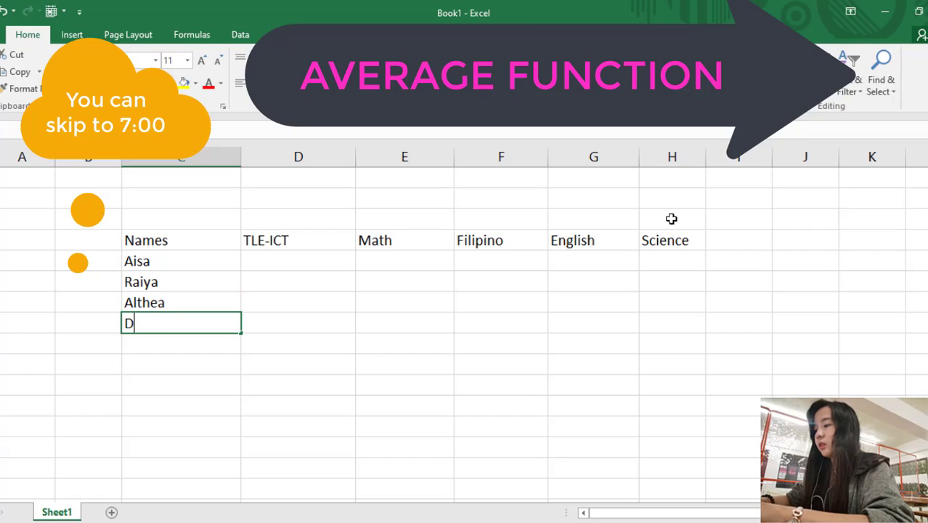
pyautogui.write('anyael')
pyautogui.press('Return')
pyautogui.write('Roman')
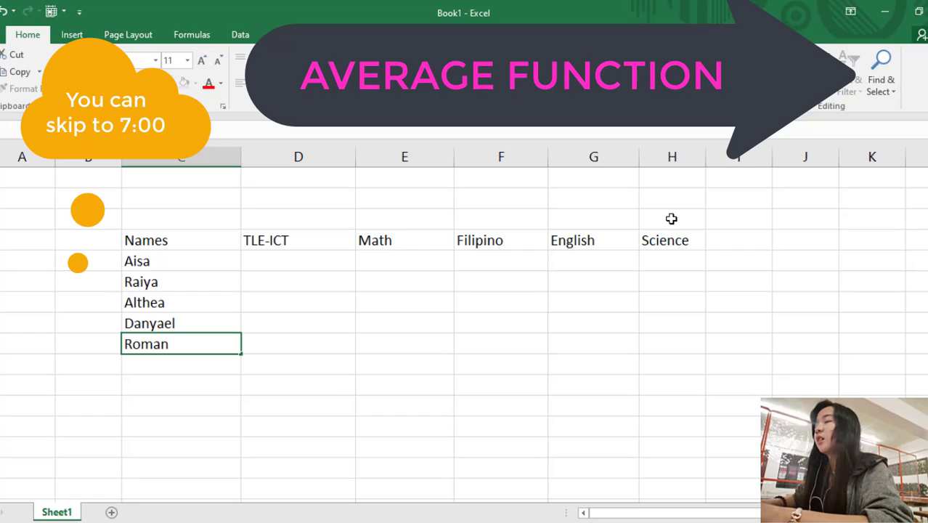
# Step: Fill in the TLE-ICT grades for the five listed students, from first to last: 97, 95, 95, 93 and 92
pyautogui.press('Tab')
pyautogui.press('Up')
pyautogui.press('Up')
pyautogui.press('Up')
pyautogui.press('Up')
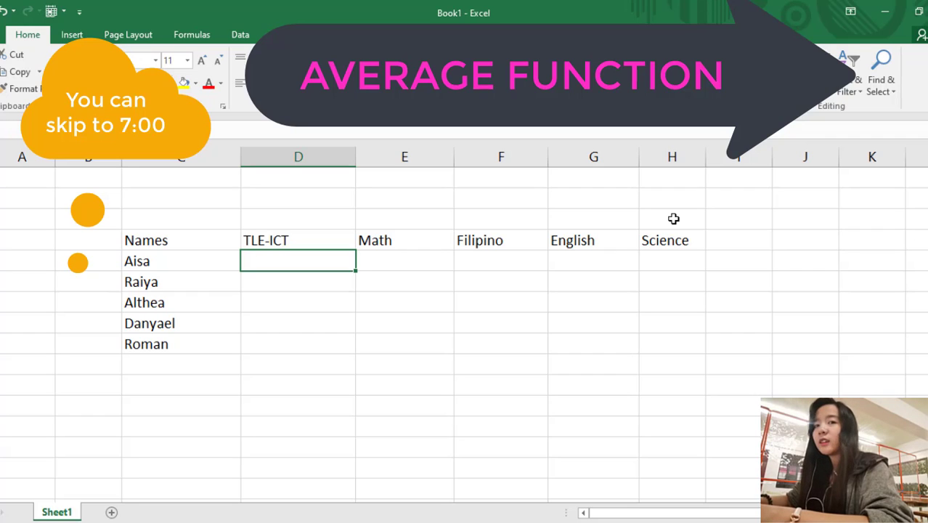
pyautogui.write('9')
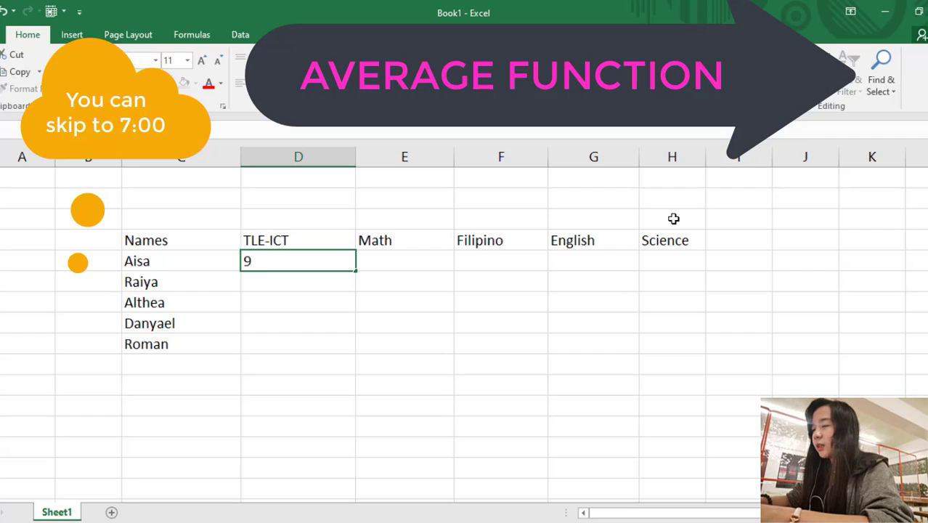
pyautogui.write('7')
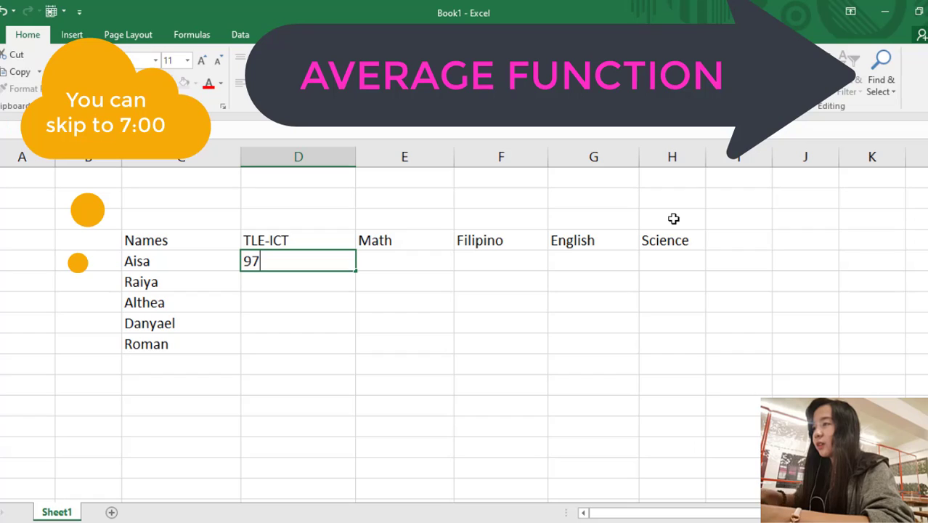
pyautogui.press('Return')
pyautogui.write('95')
pyautogui.press('Return')
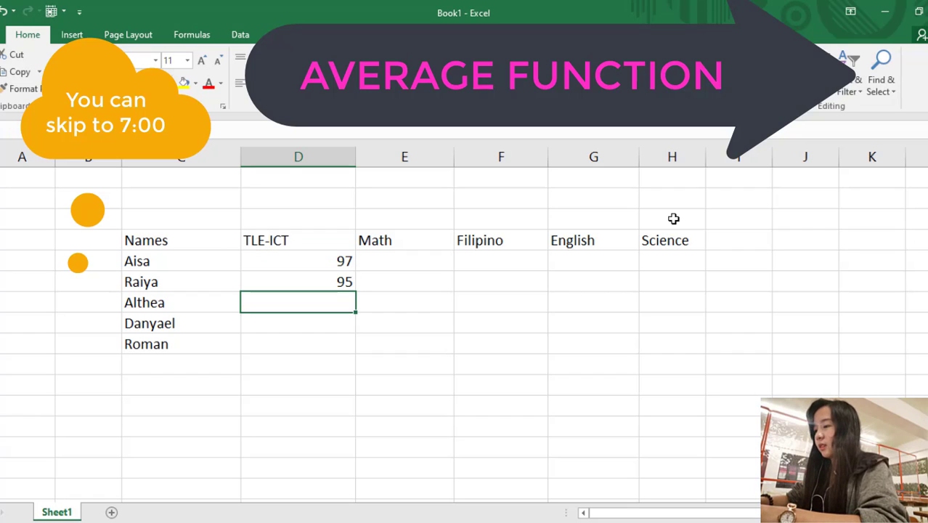
pyautogui.write('9')
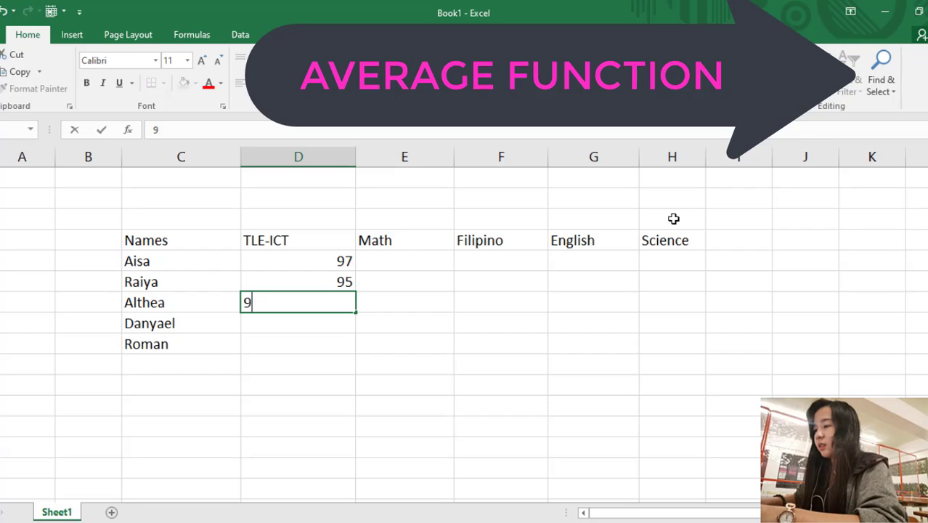
pyautogui.write('5')
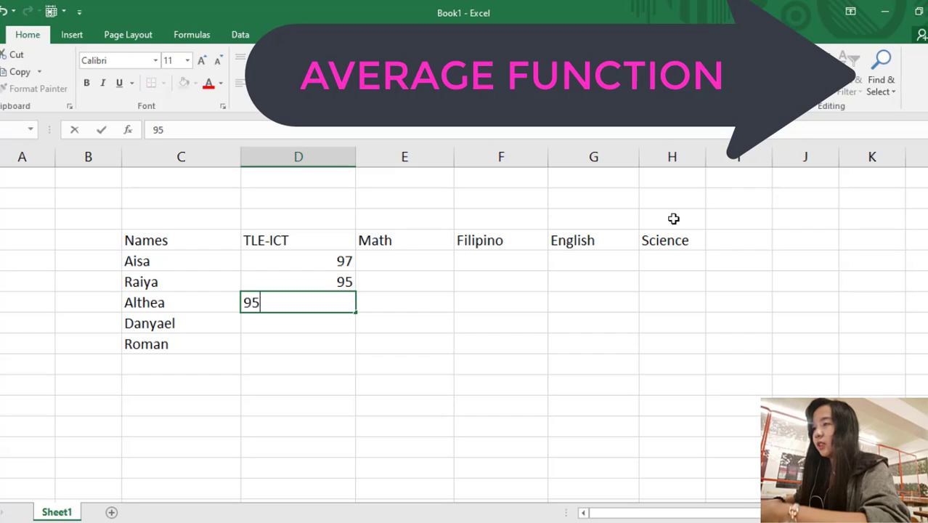
pyautogui.press('Return')
pyautogui.write('93')
pyautogui.press('Return')
pyautogui.write('92')
pyautogui.press('Tab')
# Step: Fill in the Math grades for the five listed students, from first to last: 90, 92, 93, 89 and 85
pyautogui.press('Up')
pyautogui.press('Up')
pyautogui.press('Up')
pyautogui.press('Up')
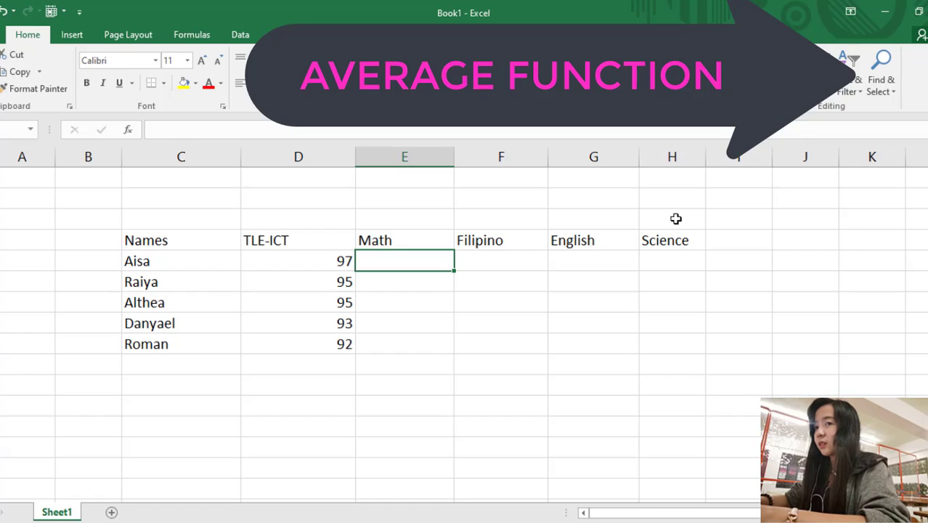
pyautogui.write('90')
pyautogui.press('Return')
pyautogui.write('92')
pyautogui.press('Return')
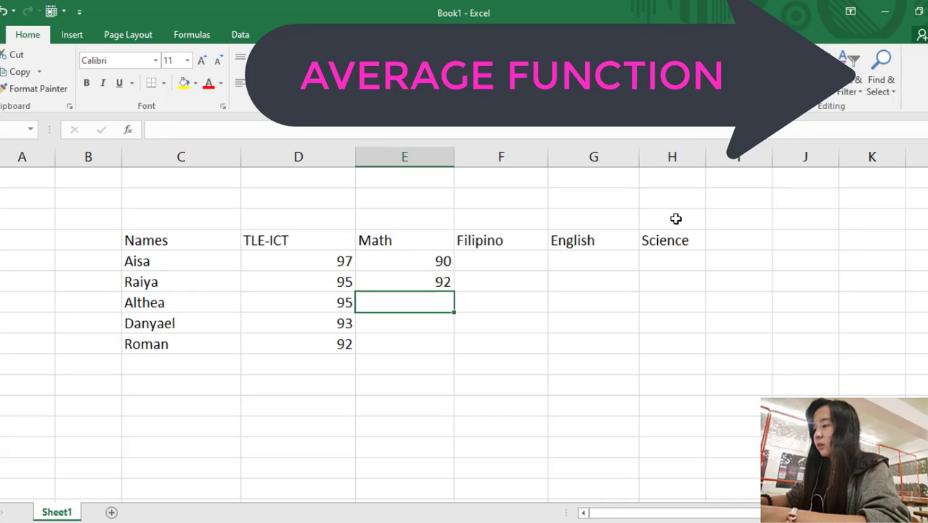
pyautogui.write('93')
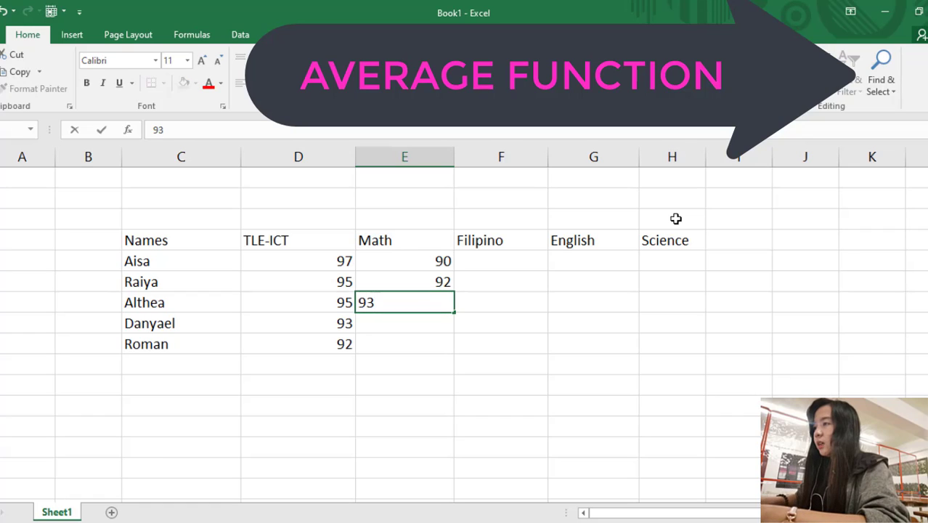
pyautogui.press('Return')
pyautogui.write('89')
pyautogui.press('Return')
pyautogui.write('85')
pyautogui.press('Tab')
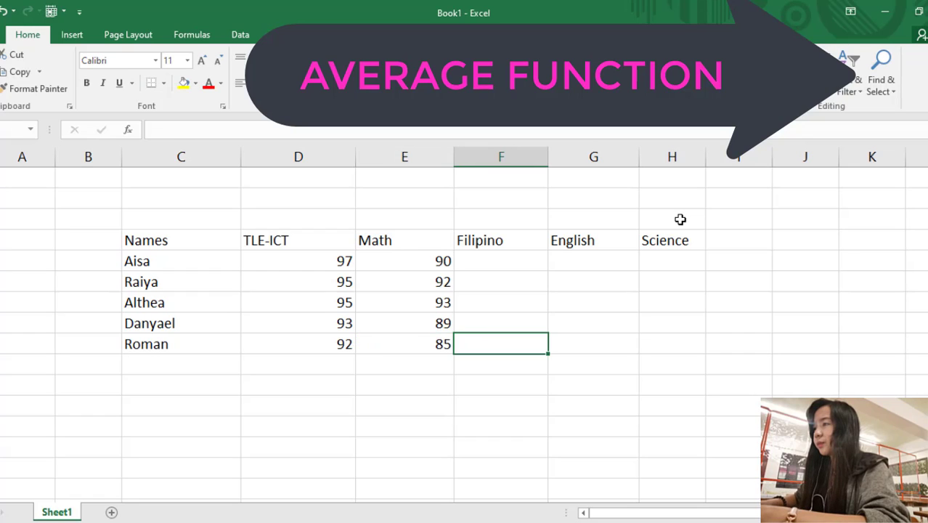
# Step: Add a sixth student's first name in column C, directly below the last listed name
pyautogui.press('Up')
pyautogui.press('Up')
pyautogui.press('Up')
pyautogui.press('Up')
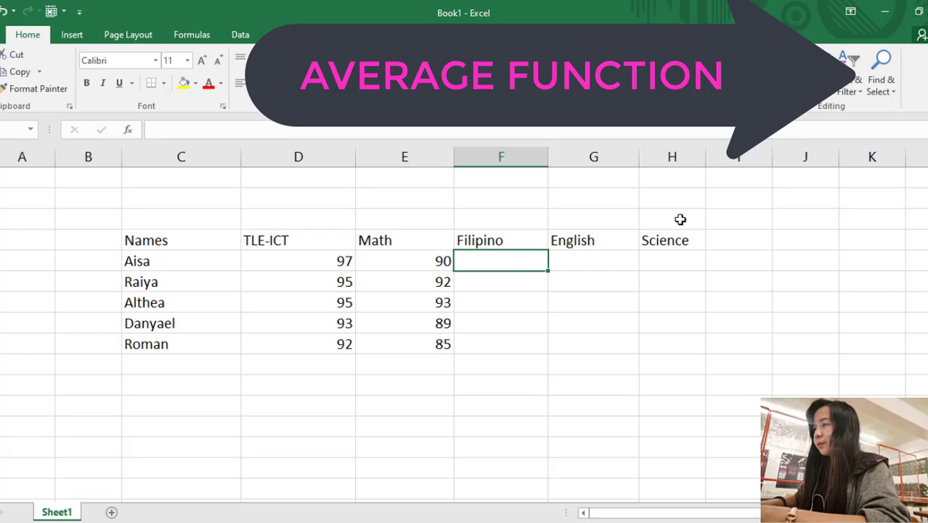
pyautogui.press('Down')
pyautogui.press('Down')
pyautogui.press('Down')
pyautogui.press('Down')
pyautogui.press('Down')
pyautogui.press('Down')
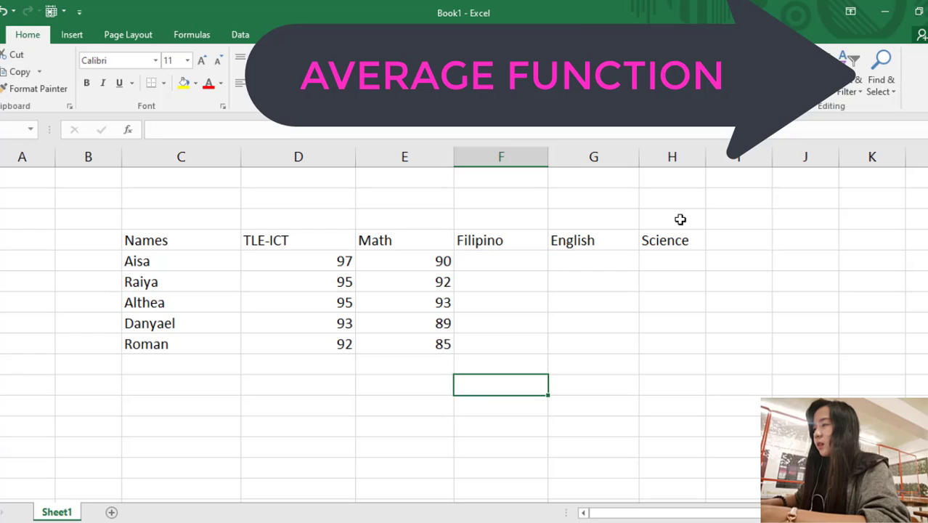
pyautogui.press('Left')
pyautogui.press('Left')
pyautogui.press('Left')
pyautogui.press('Left')
pyautogui.press('Right')
pyautogui.press('Up')
pyautogui.write('Juan')
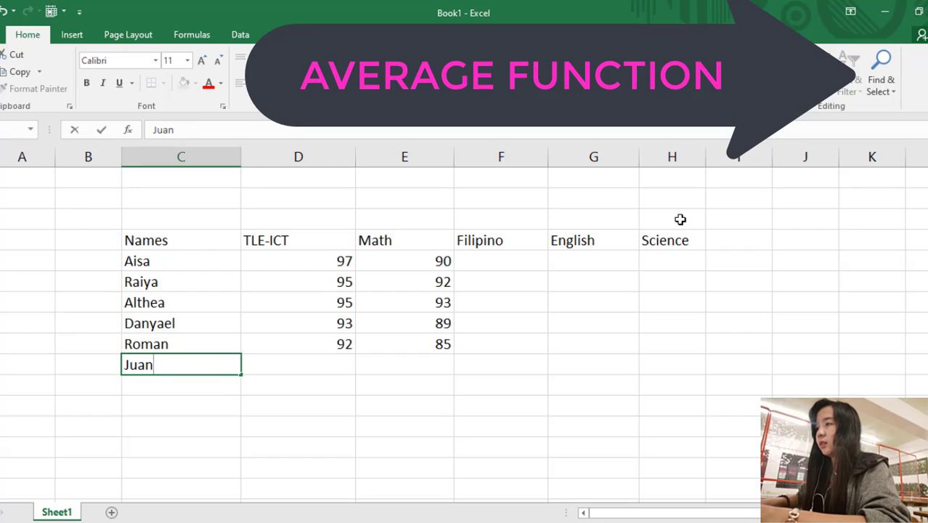
pyautogui.press('Tab')
# Step: Enter the sixth student's grades, 72 for TLE-ICT and 73 for Math
pyautogui.write('72')
pyautogui.press('Tab')
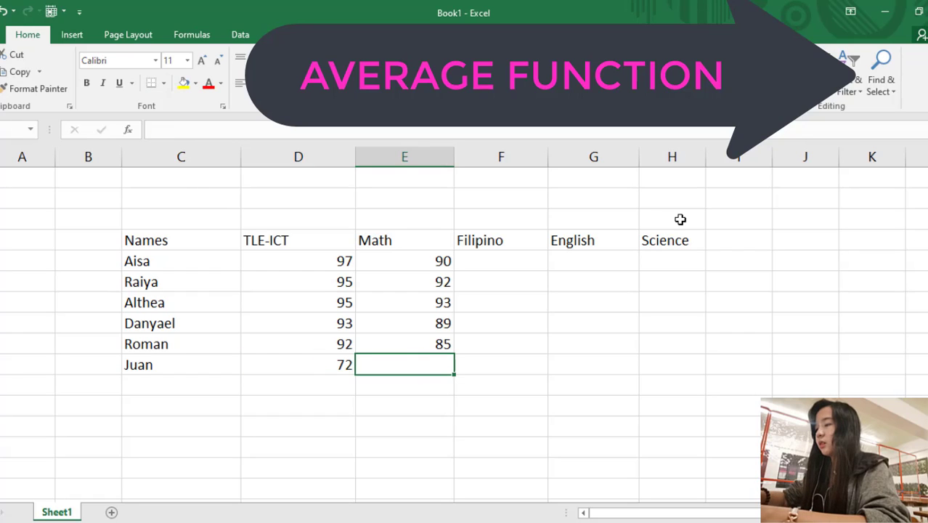
pyautogui.write('73')
pyautogui.press('Tab')
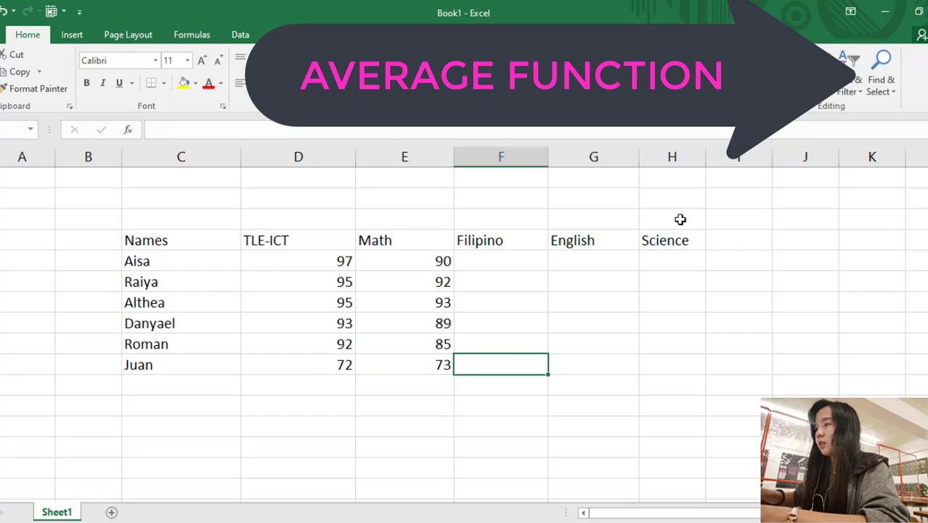
# Step: Change the sixth student's Math grade to 70
pyautogui.press('Left')
pyautogui.press('F2')
pyautogui.press('BackSpace')
pyautogui.write('0')
pyautogui.press('Tab')
# Step: Fill in the Filipino grades for all six students, from first to last: 94, 91, 96, 92, 93 and 73
pyautogui.press('Up')
pyautogui.press('Up')
pyautogui.press('Up')
pyautogui.press('Up')
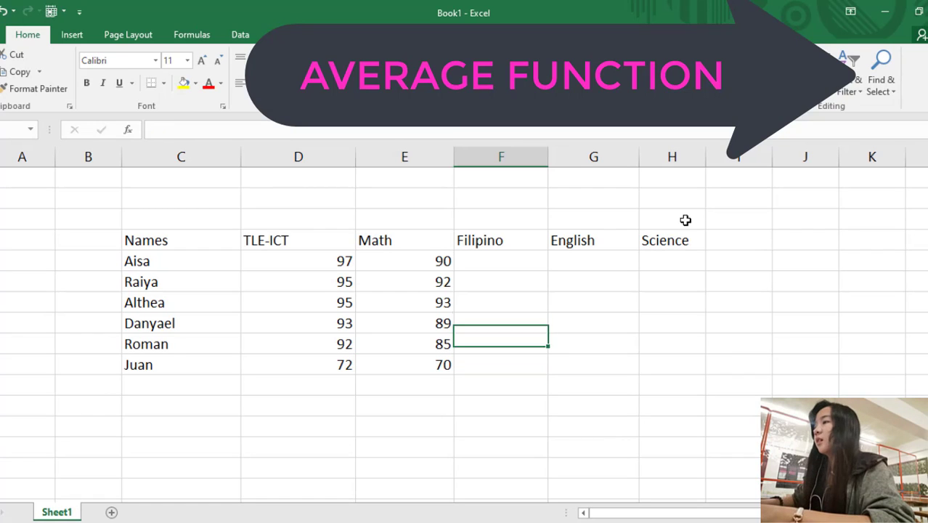
pyautogui.press('Up')
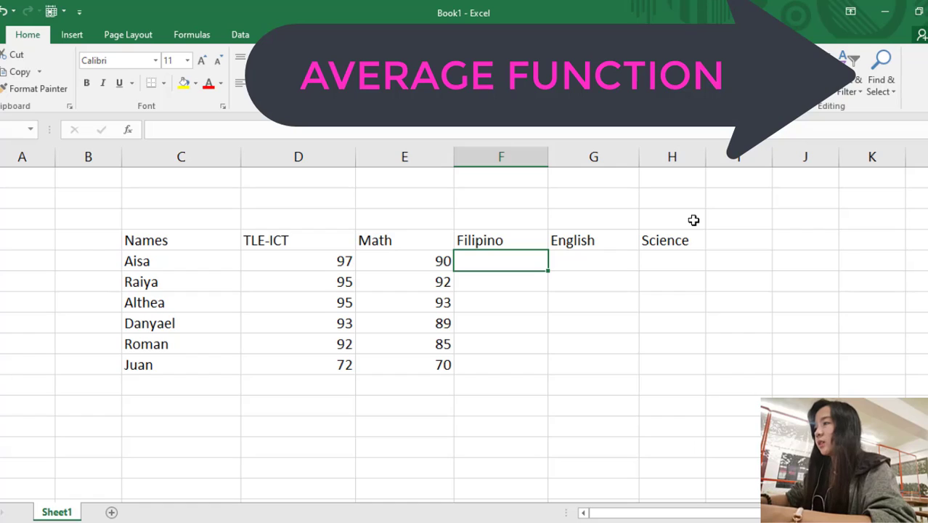
pyautogui.write('94')
pyautogui.press('Return')
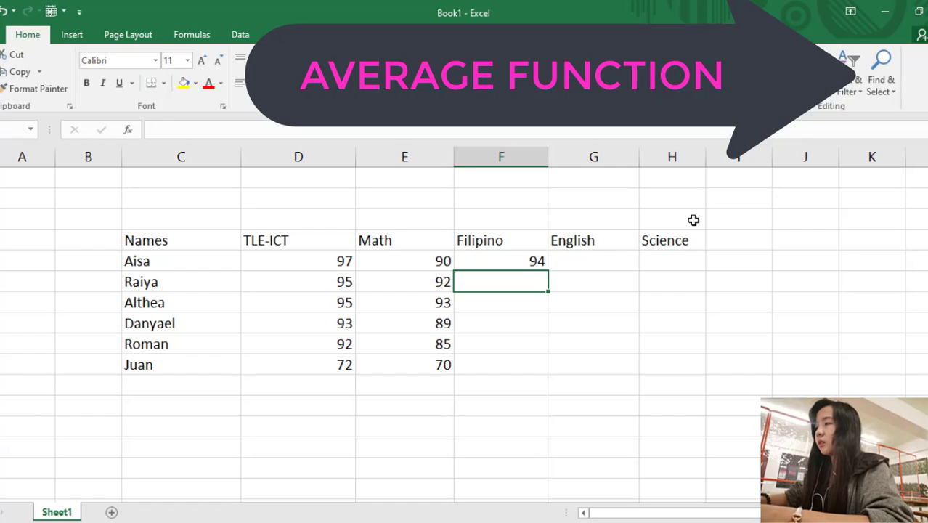
pyautogui.write('91')
pyautogui.press('Return')
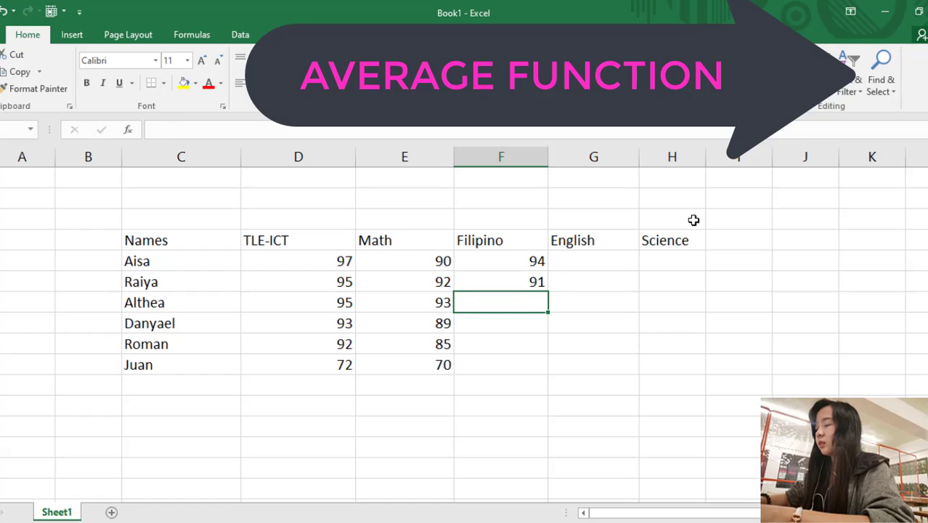
pyautogui.write('96')
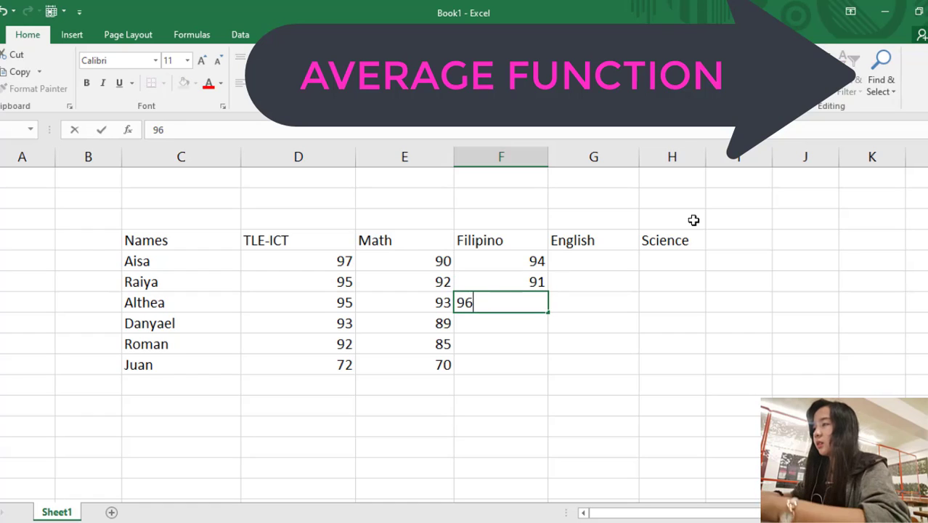
pyautogui.press('Return')
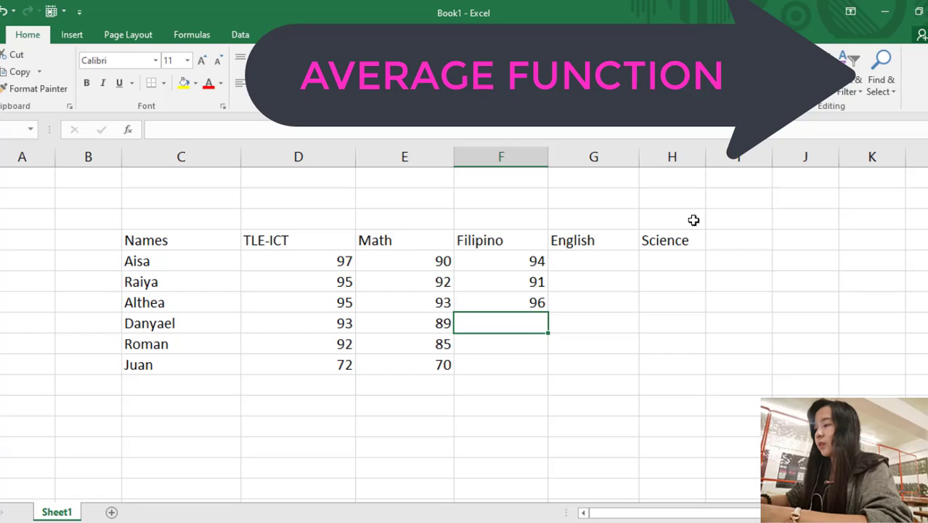
pyautogui.write('92')
pyautogui.press('Return')
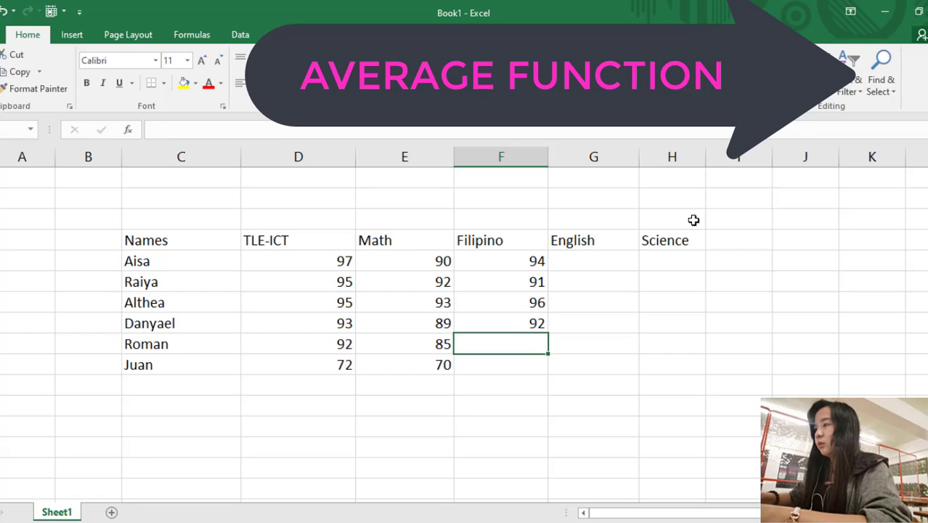
pyautogui.write('93')
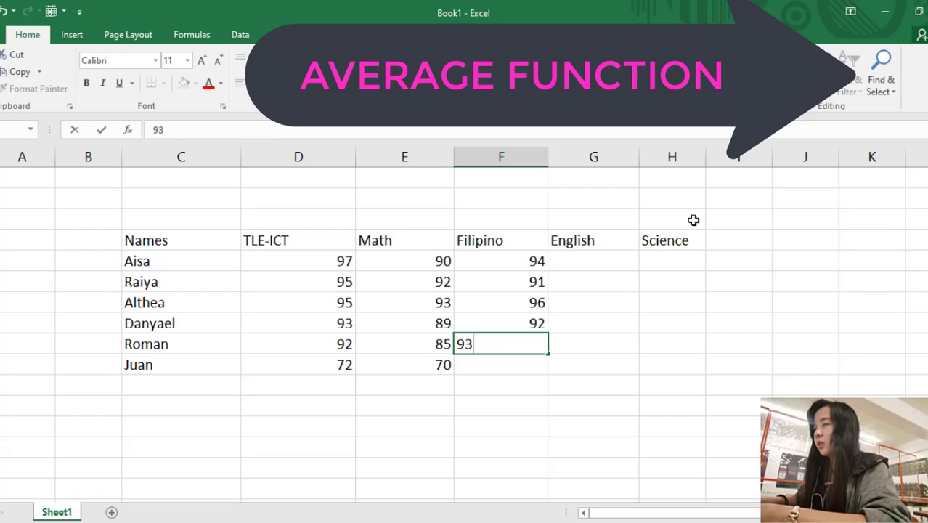
pyautogui.press('Return')
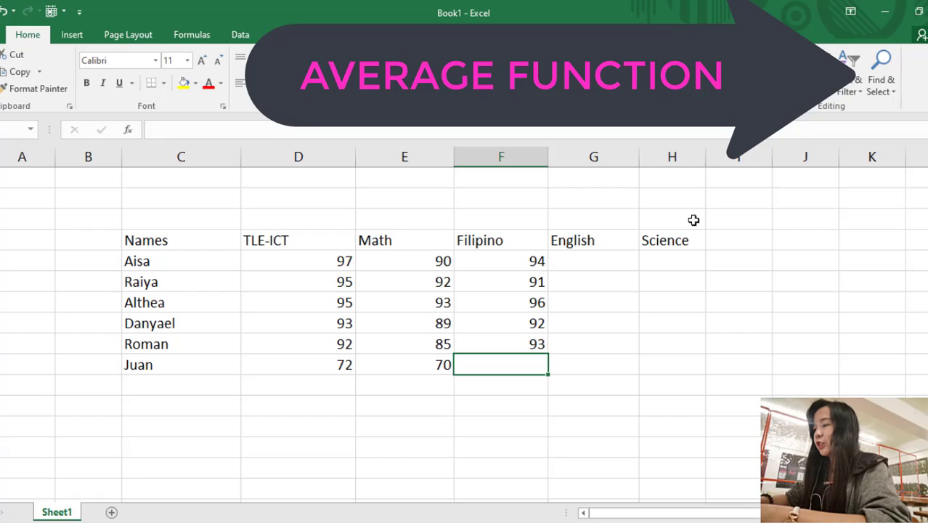
pyautogui.write('73')
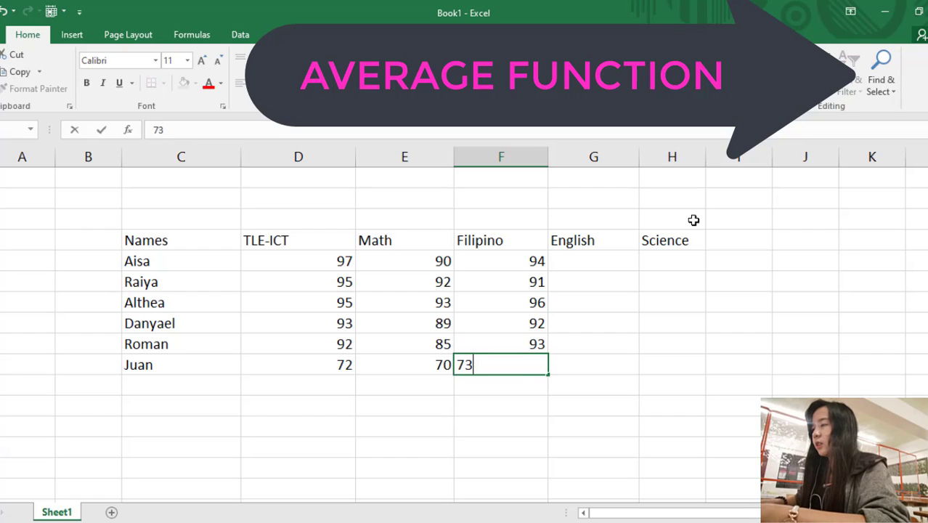
pyautogui.press('Tab')
# Step: Fill in the English grades for the first five students, in order: 98, 97, 97, 95 and 87
pyautogui.press('Tab')
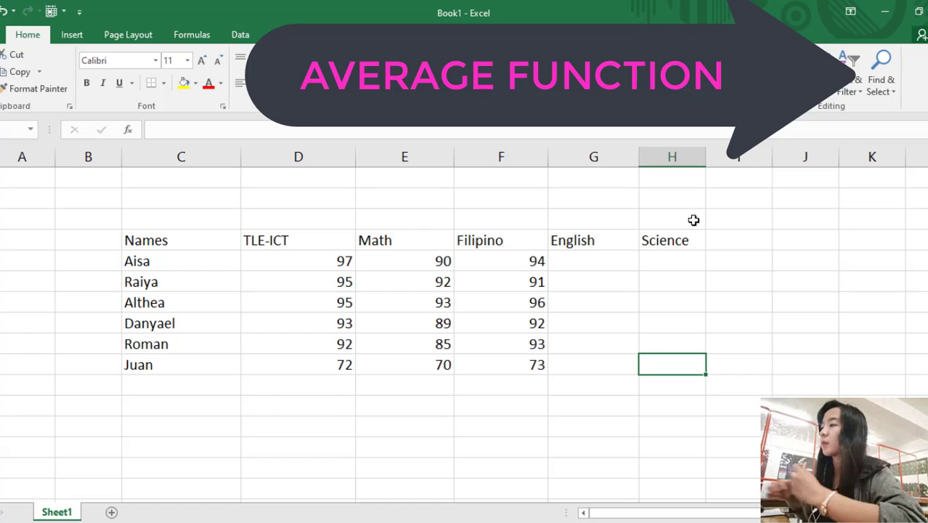
pyautogui.click(590, 261)
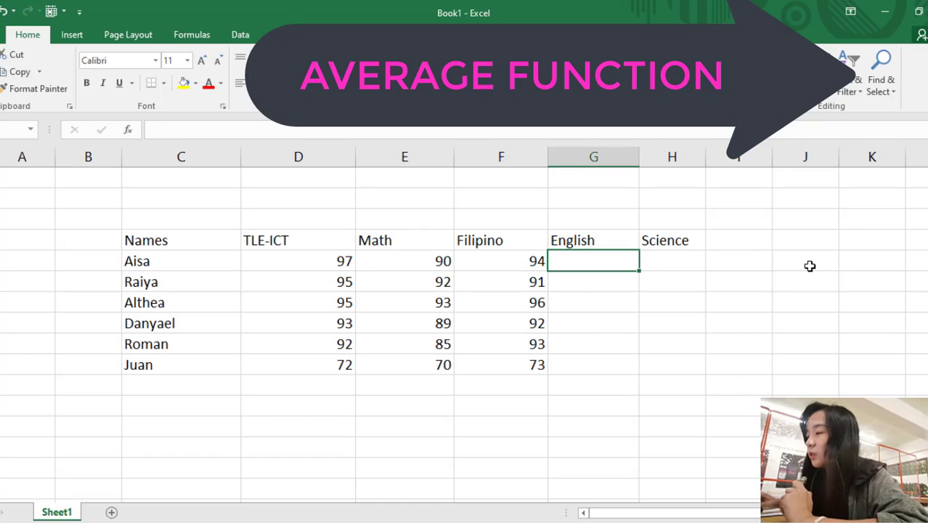
pyautogui.write('98')
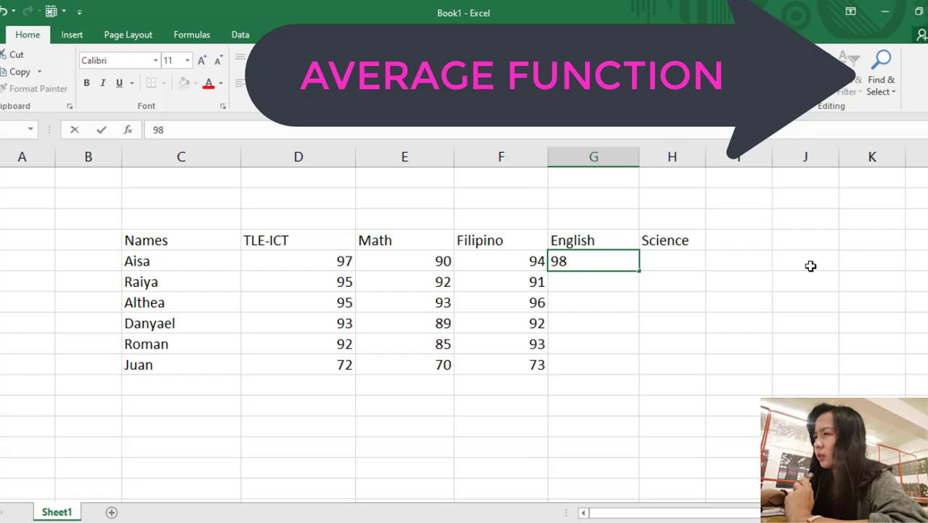
pyautogui.hotkey('ctrl', 'Return')
pyautogui.press('Return')
pyautogui.write('97')
pyautogui.press('Return')
pyautogui.write('97')
pyautogui.press('Return')
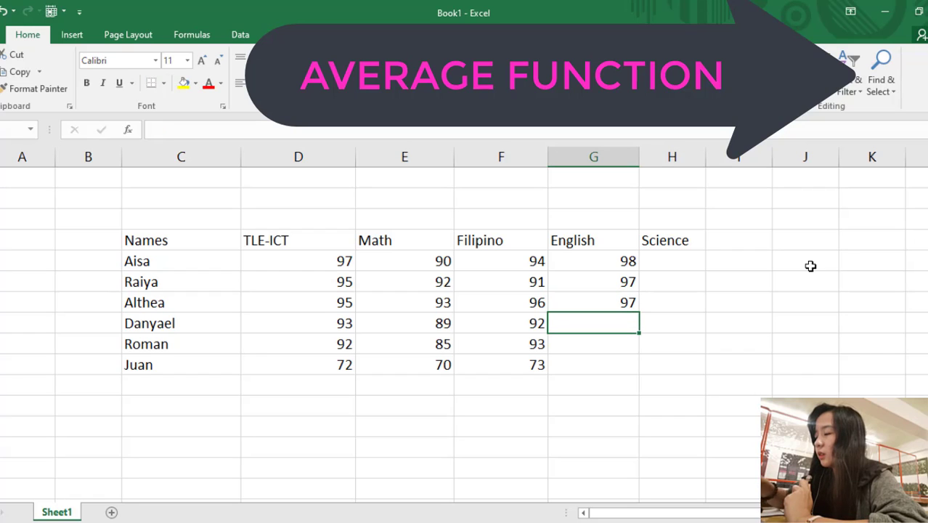
pyautogui.write('95')
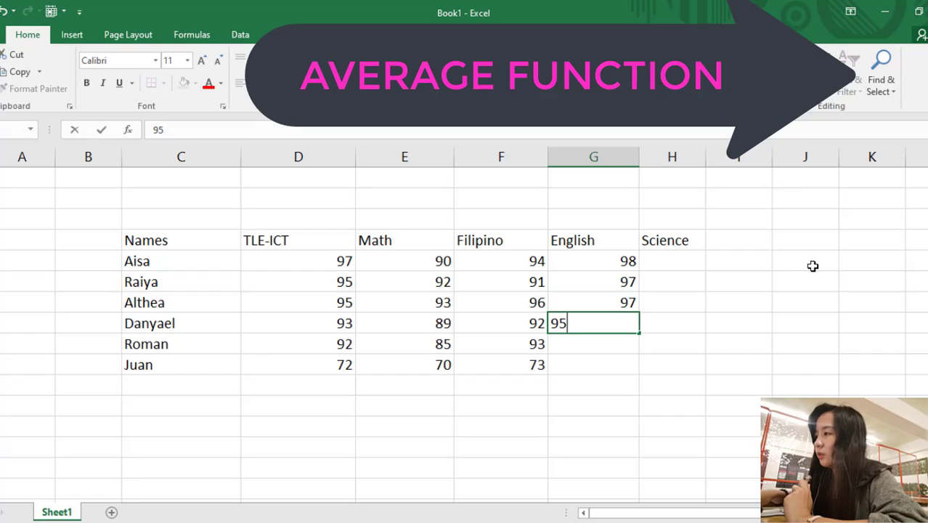
pyautogui.press('Return')
pyautogui.write('8')
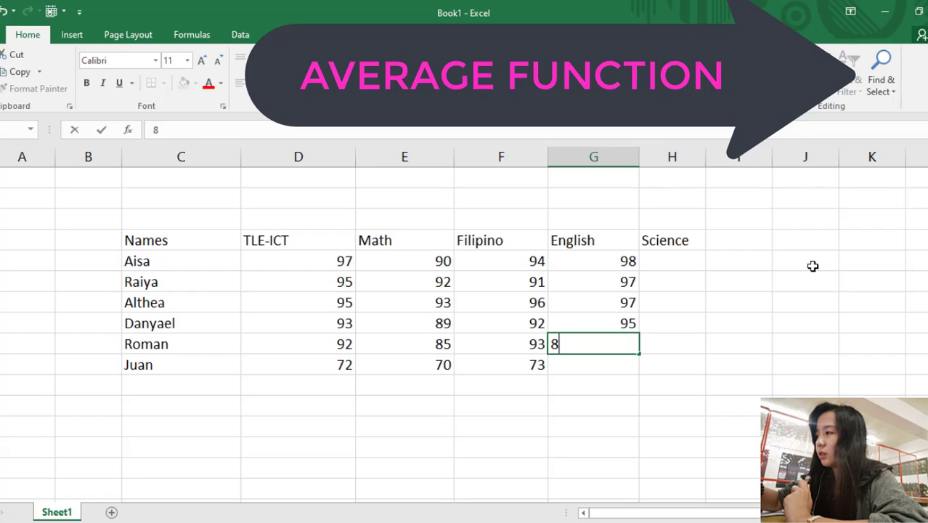
pyautogui.write('7')
pyautogui.press('Tab')
# Step: Fill in the Science grades for the first five students, in order: 92, 95, 96, 83 and 86
pyautogui.press('Up')
pyautogui.press('Up')
pyautogui.press('Up')
pyautogui.press('Up')
pyautogui.press('Up')
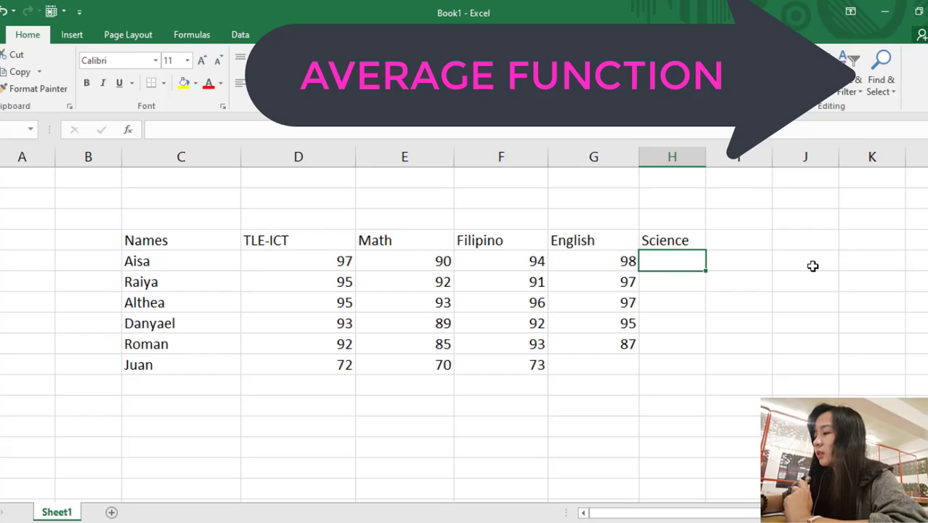
pyautogui.write('92')
pyautogui.press('Return')
pyautogui.write('95')
pyautogui.press('Return')
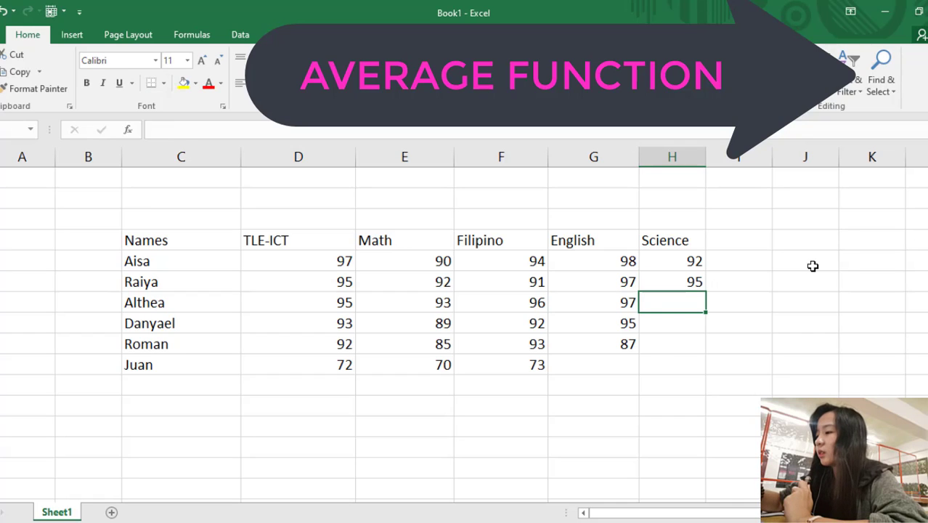
pyautogui.write('96')
pyautogui.press('Return')
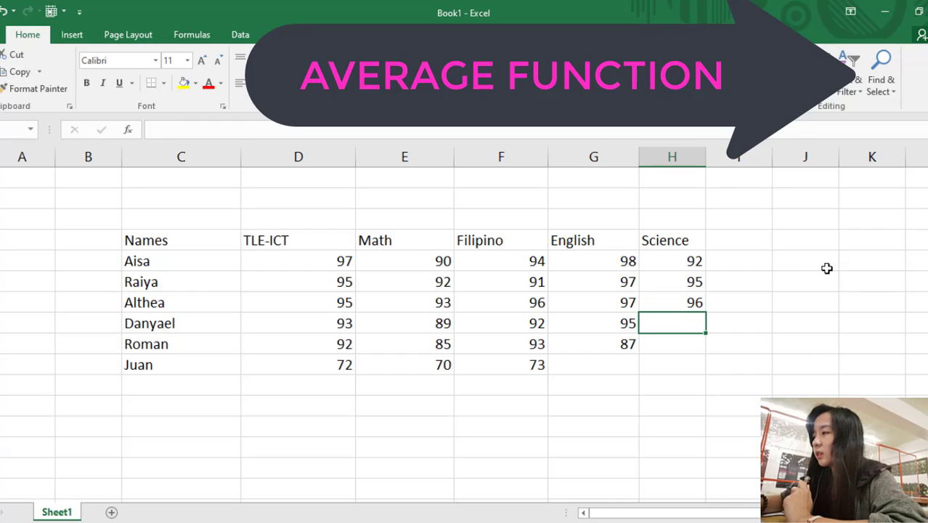
pyautogui.write('83')
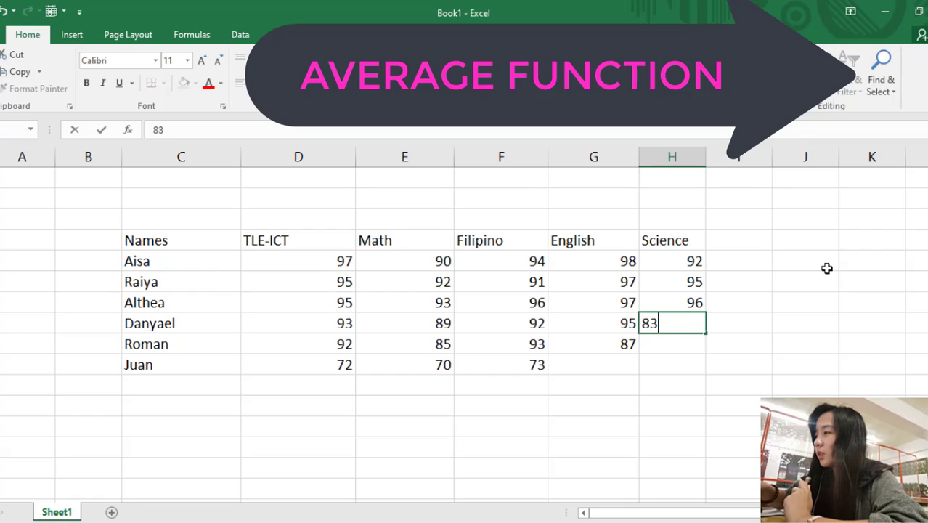
pyautogui.press('Return')
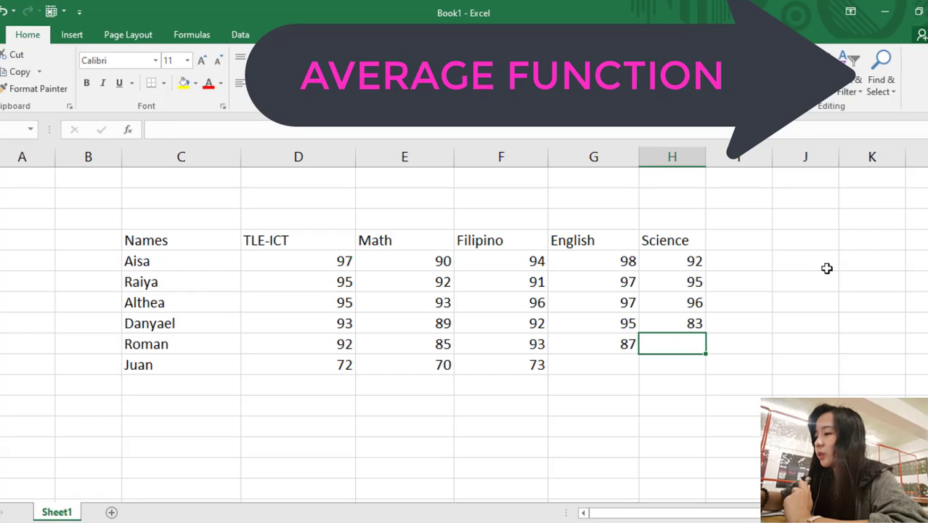
pyautogui.write('86')
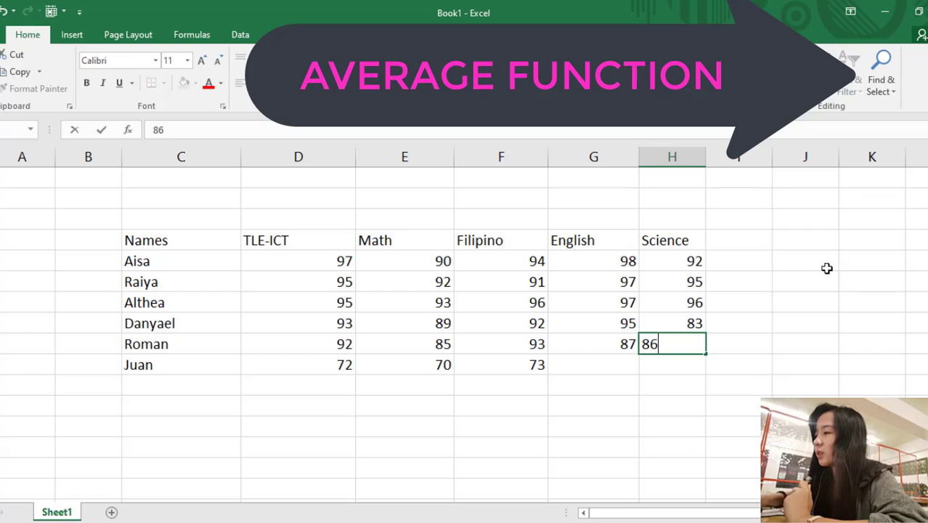
pyautogui.press('Return')
# Step: Enter the sixth student's remaining grades, 75 for English and 71 for Science
pyautogui.press('Left')
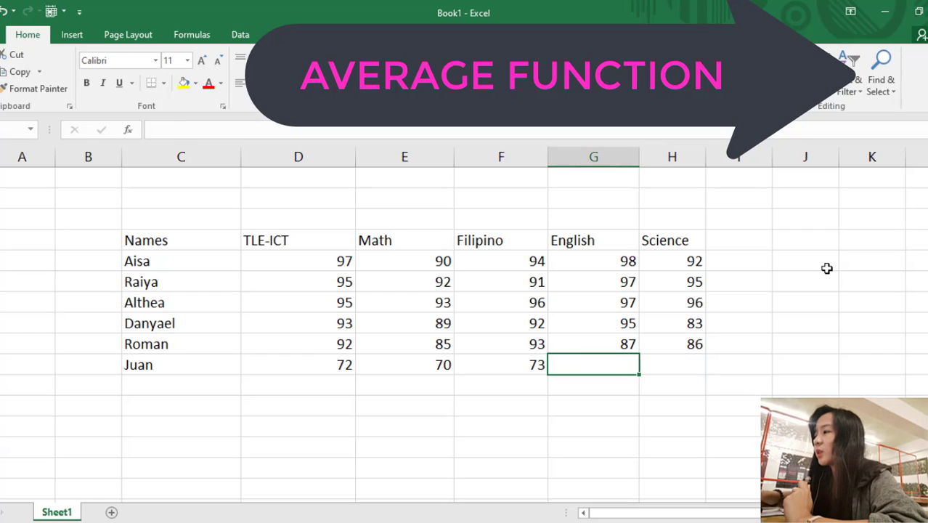
pyautogui.write('75')
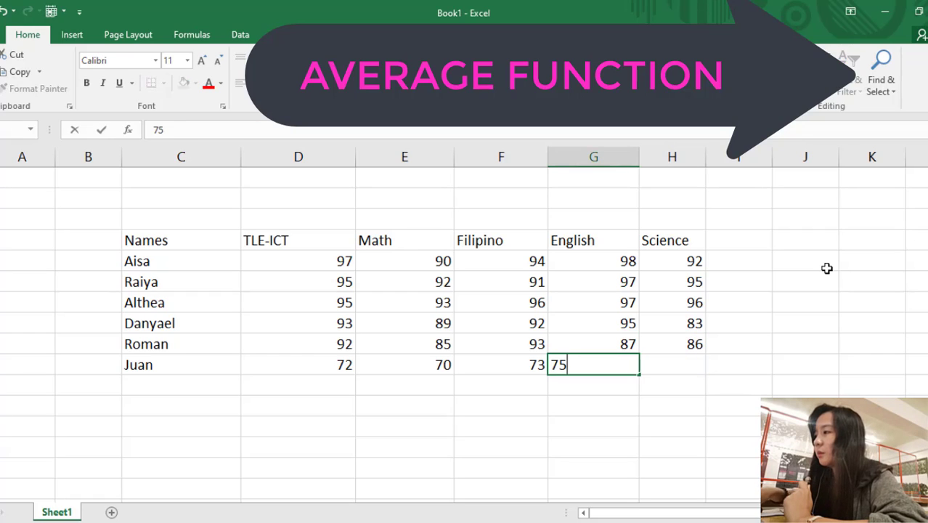
pyautogui.press('Tab')
pyautogui.write('7')
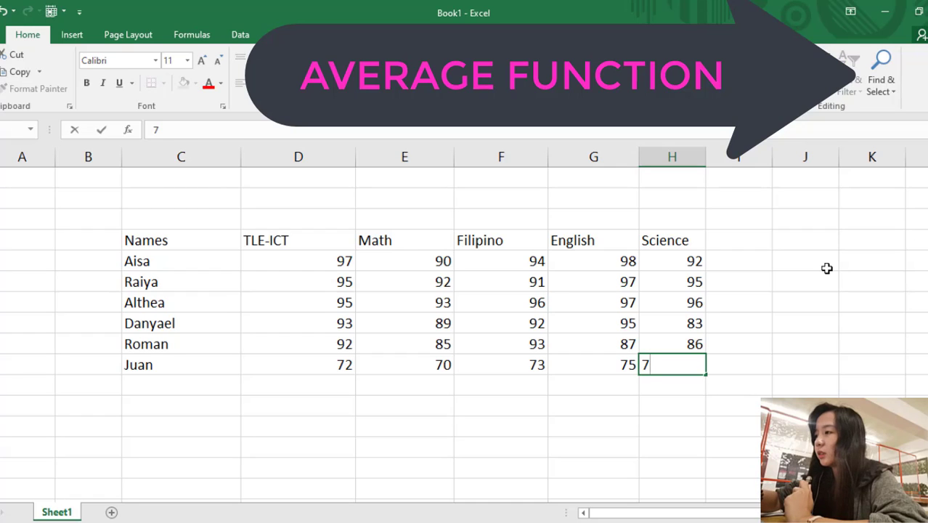
pyautogui.write('1')
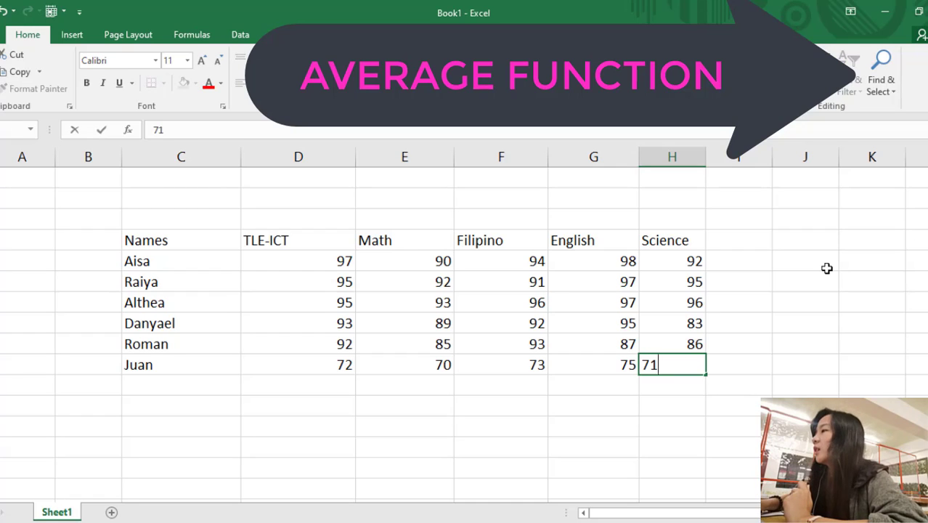
pyautogui.press('Tab')
# Step: Add the column header "Average" directly after Science in the grades table
pyautogui.press('Up')
pyautogui.press('Up')
pyautogui.press('Up')
pyautogui.press('Up')
pyautogui.press('Up')
pyautogui.press('Up')
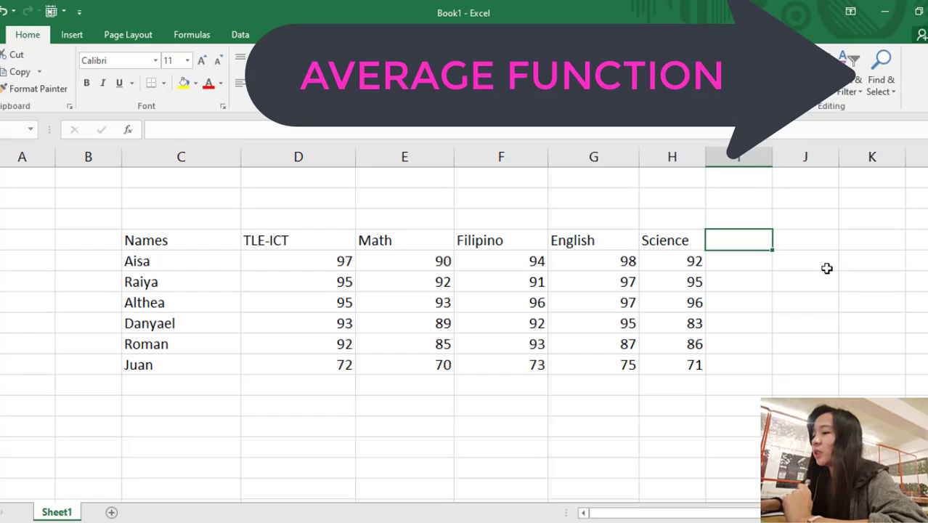
pyautogui.write('A')
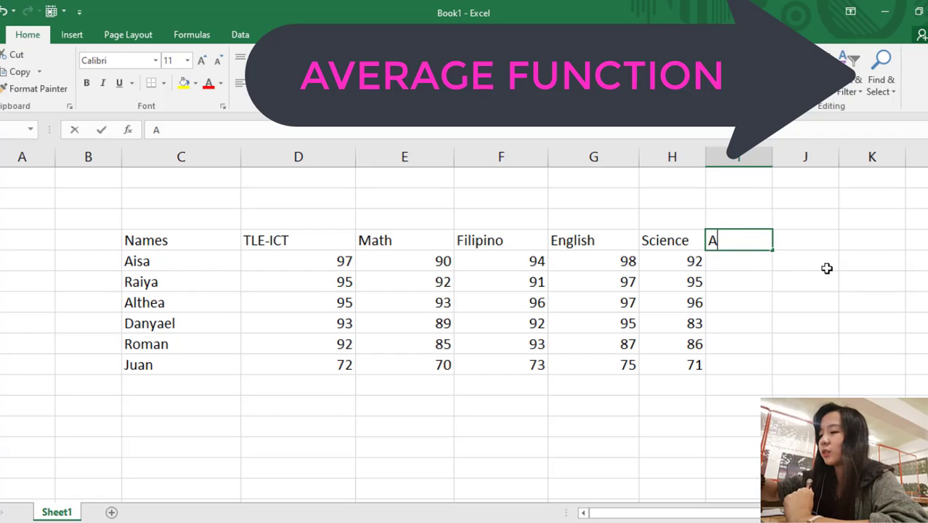
pyautogui.write('verage')
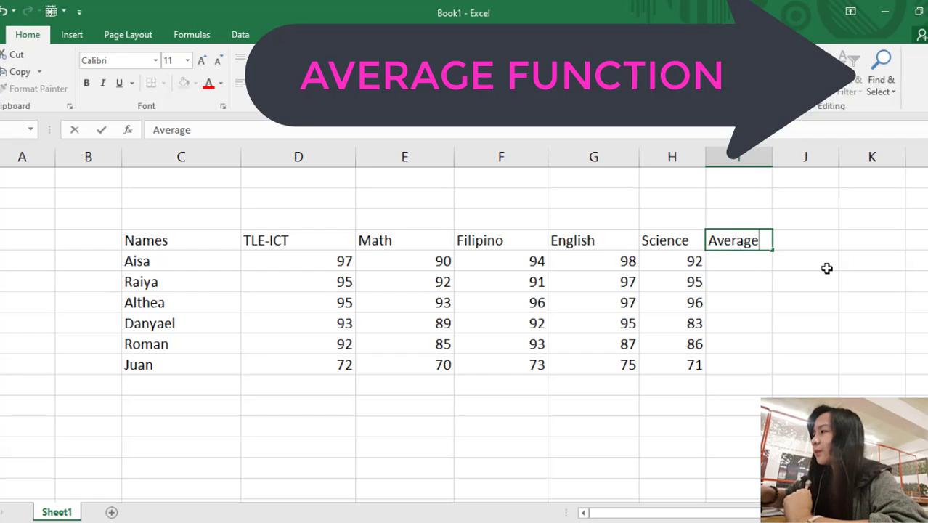
pyautogui.press('Return')
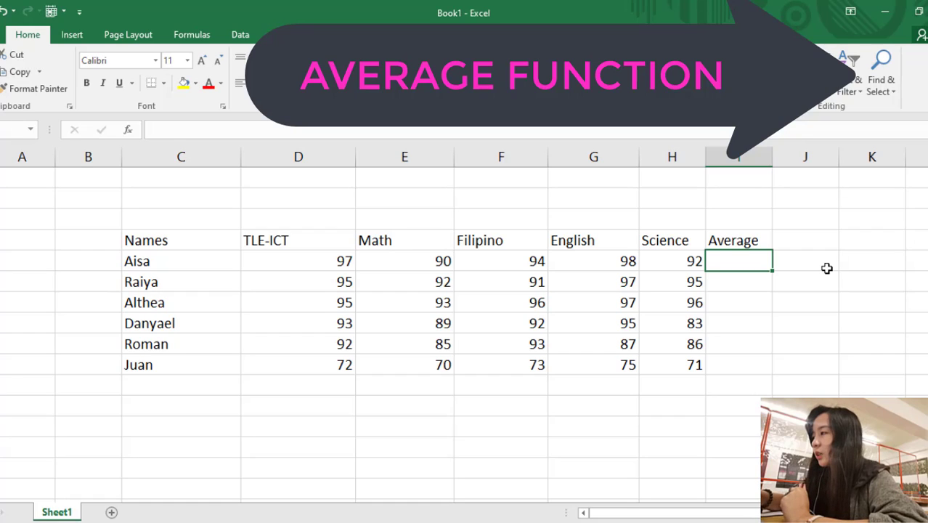
# Step: Calculate the first student's average in the Average column with the formula =AVERAGE(D5:H5)
pyautogui.write('=')
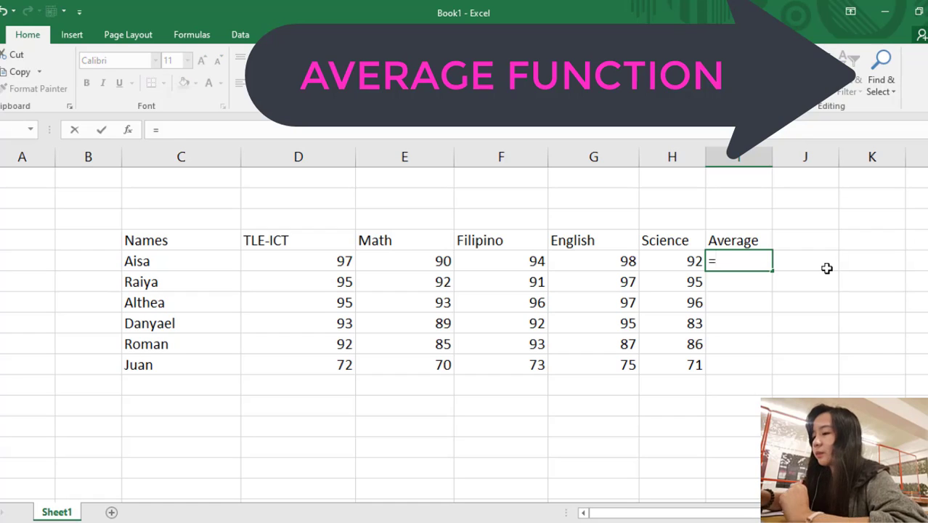
pyautogui.write('AV')
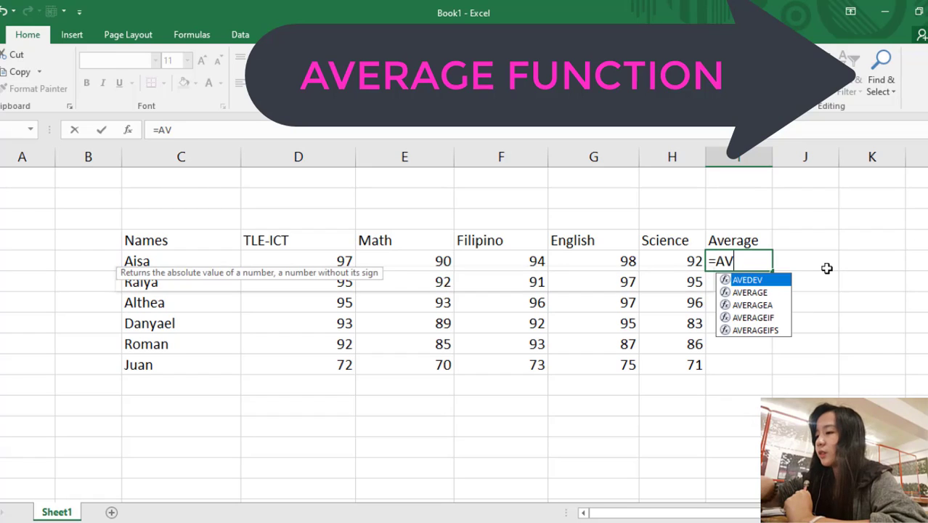
pyautogui.write('E')
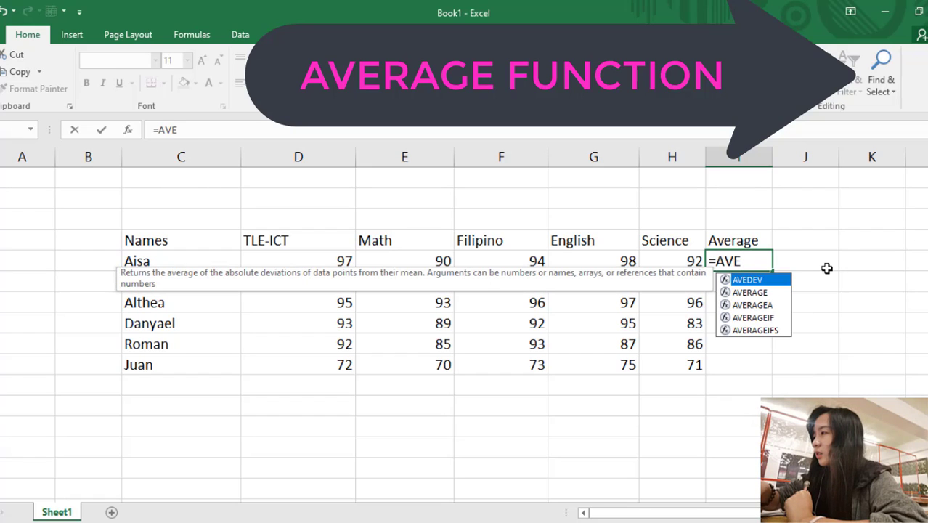
pyautogui.doubleClick(756, 293)
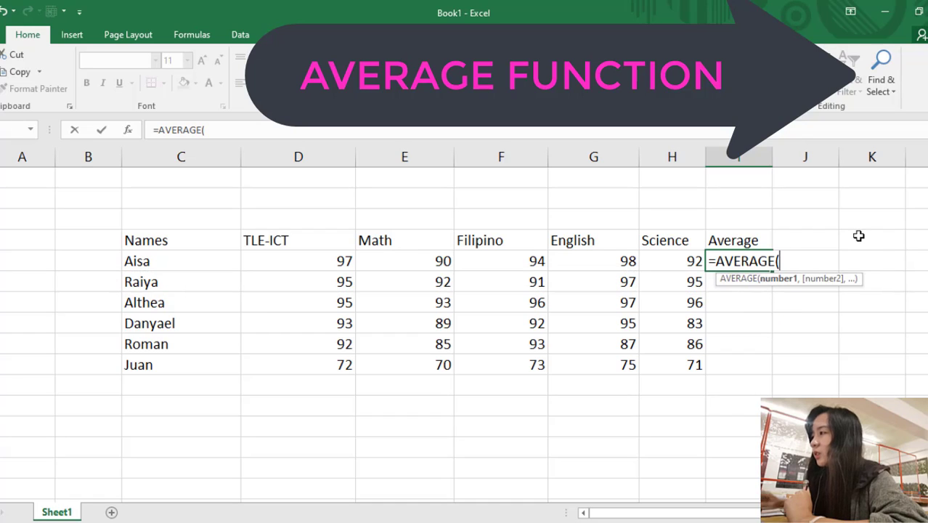
pyautogui.click(308, 261)
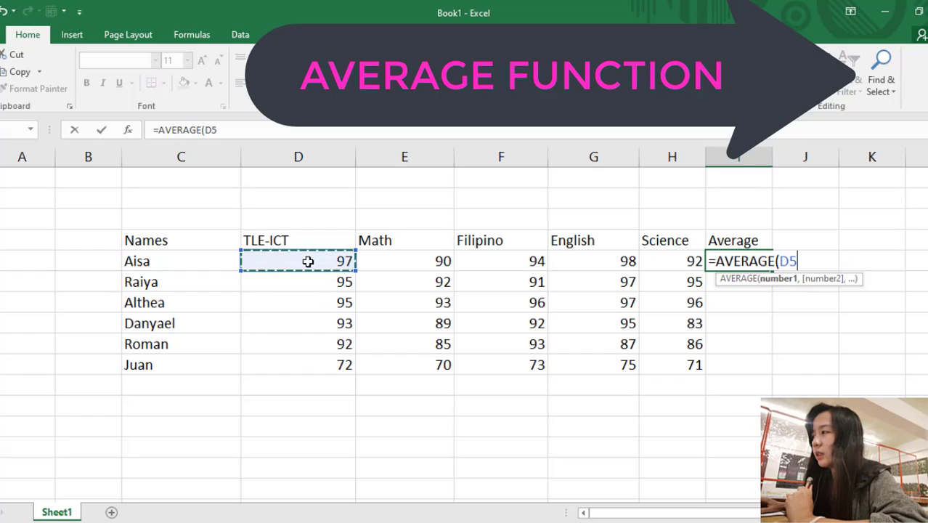
pyautogui.write(':')
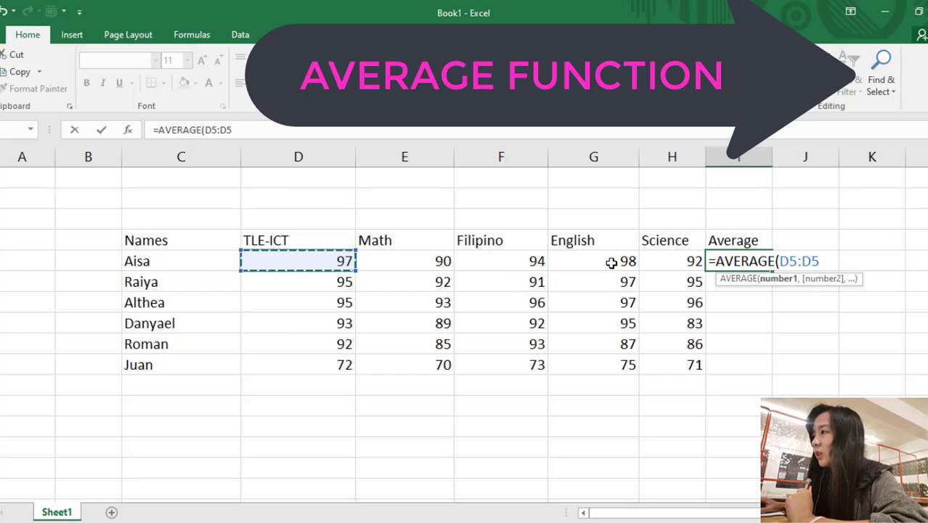
pyautogui.click(677, 261)
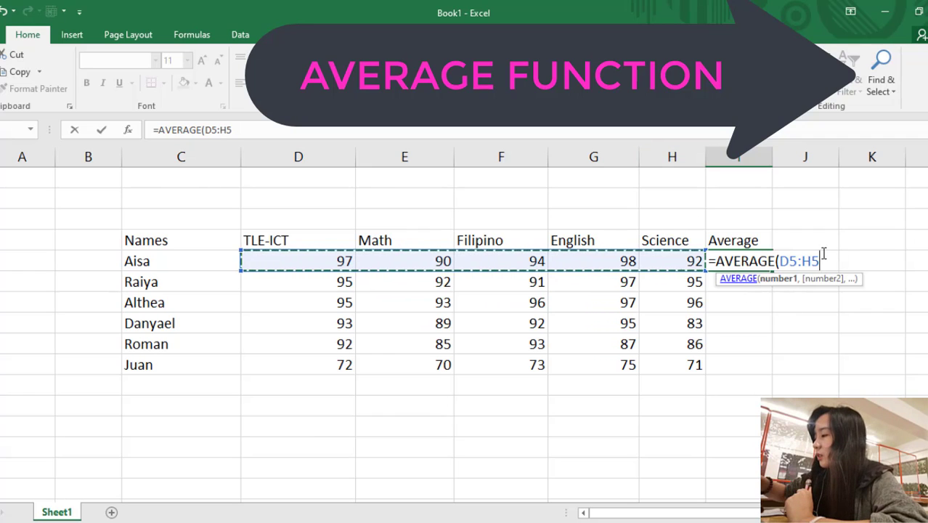
pyautogui.write(')')
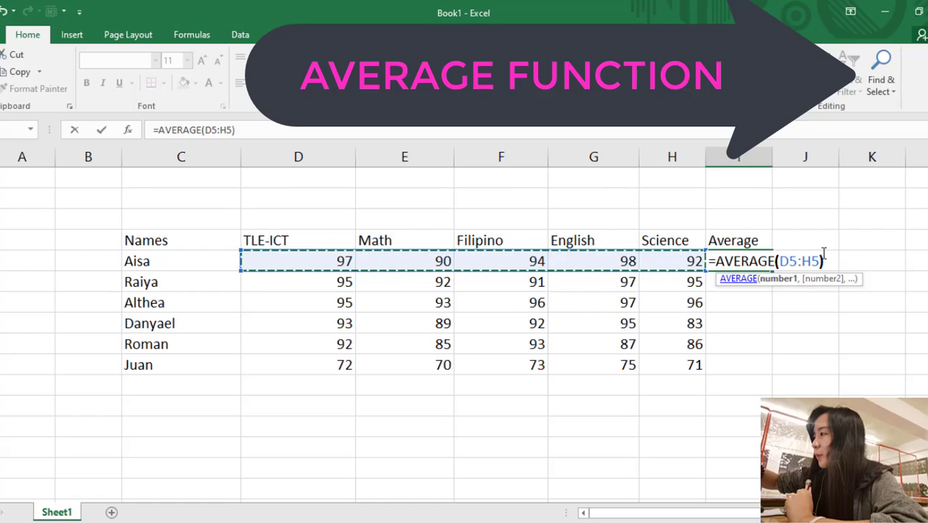
pyautogui.press('Return')
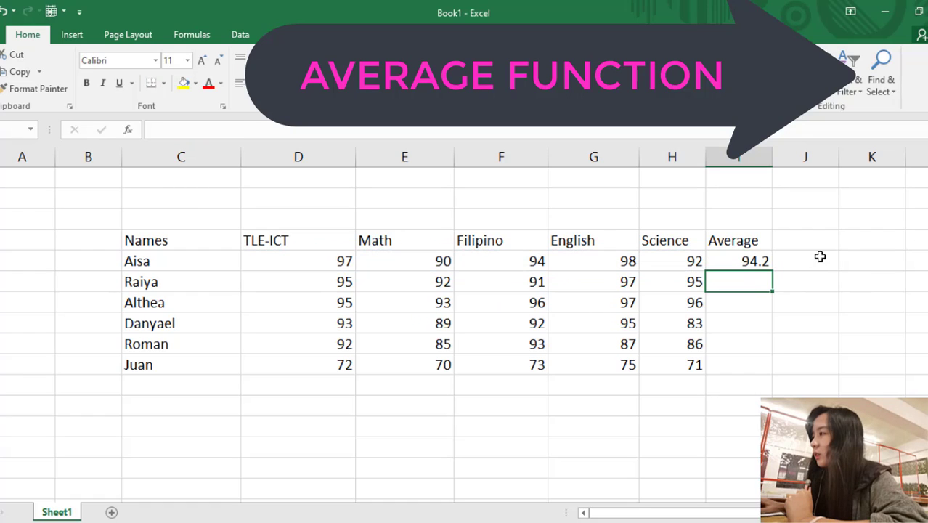
# Step: Copy the first student's AVERAGE formula down the Average column to the other five students
pyautogui.click(735, 262)
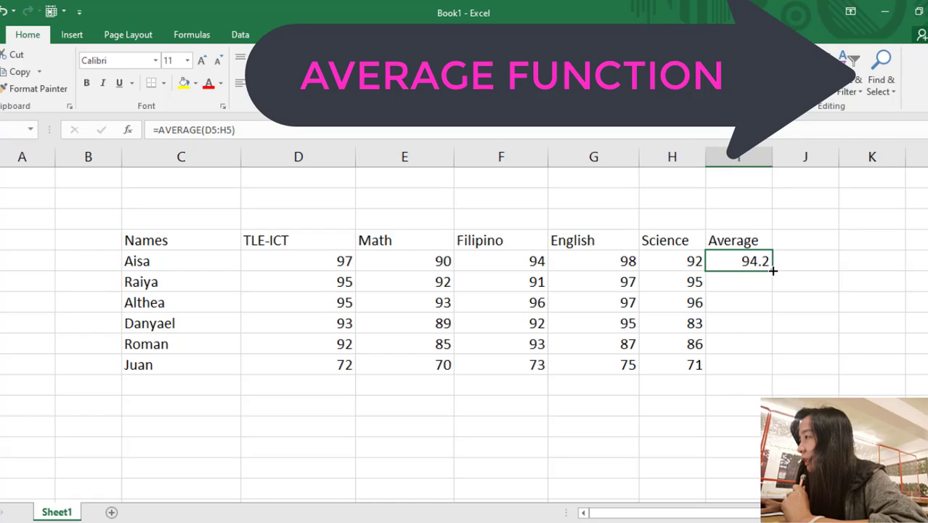
pyautogui.moveTo(769, 279); pyautogui.dragTo(767, 374)
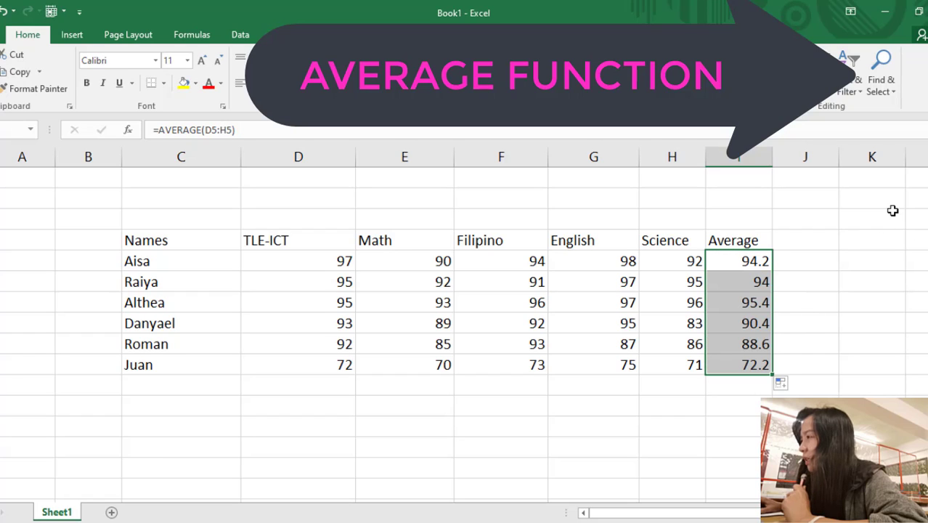
pyautogui.click(806, 317)
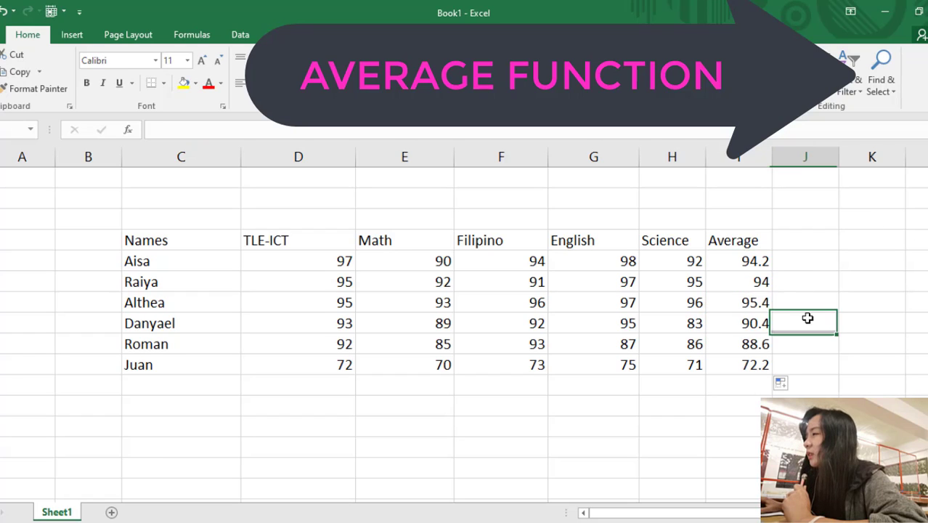
# Step: Inspect the copied AVERAGE formulas in the Average column to check which grade range each row uses
pyautogui.click(752, 284)
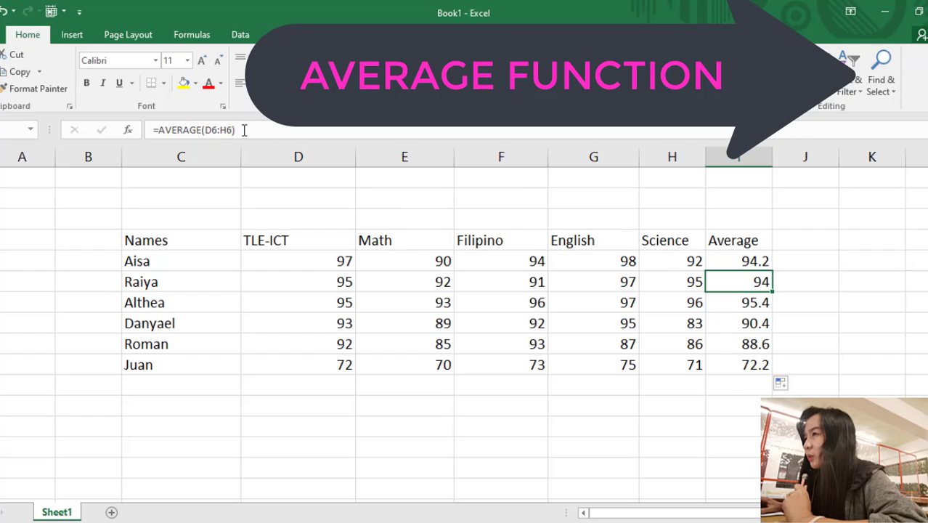
pyautogui.click(740, 303)
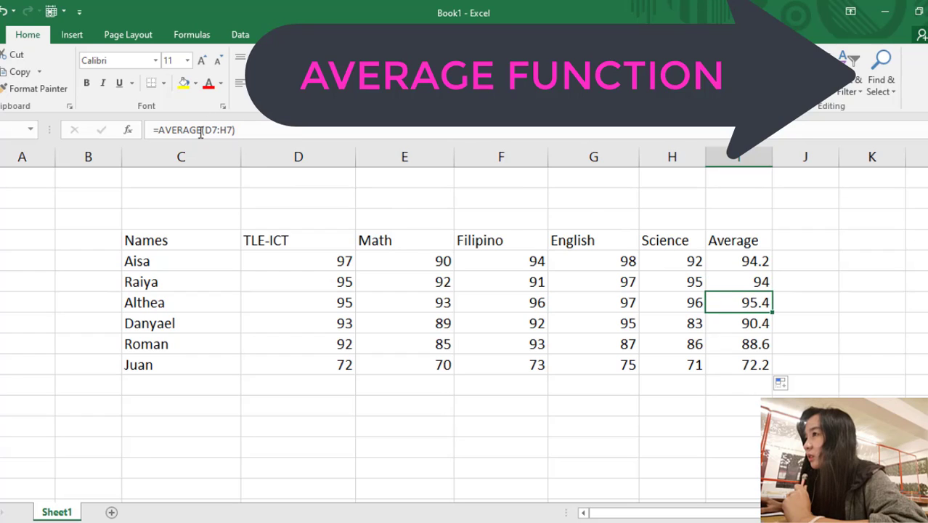
pyautogui.click(746, 325)
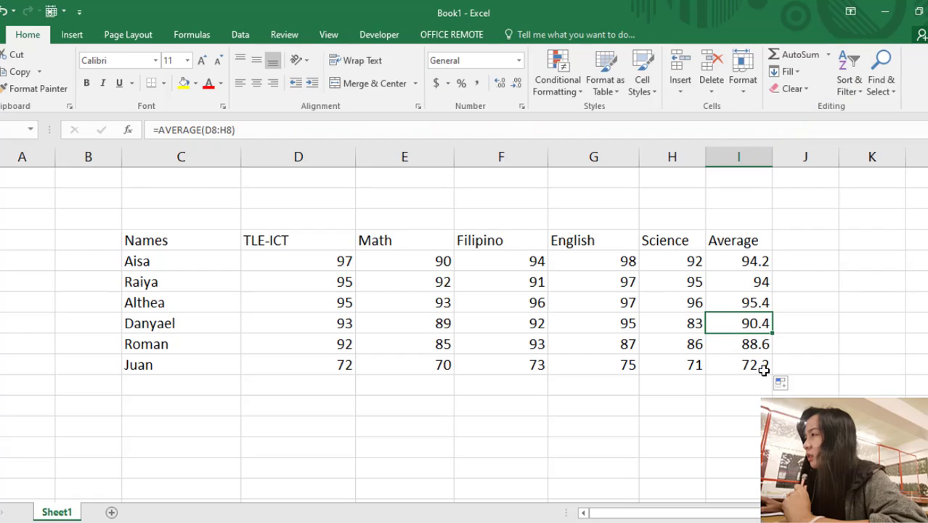
pyautogui.click(741, 346)
pyautogui.click(730, 285)
pyautogui.doubleClick(733, 285)
pyautogui.press('Return')
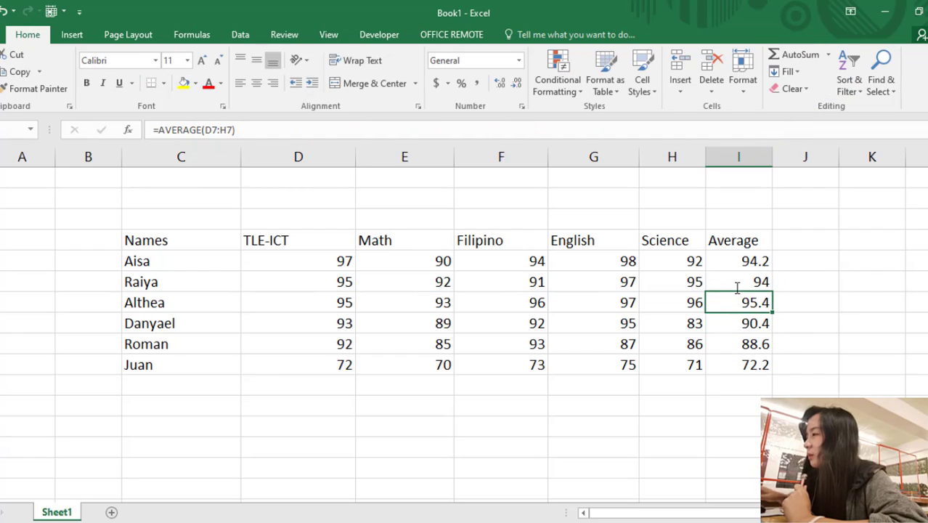
pyautogui.click(758, 364)
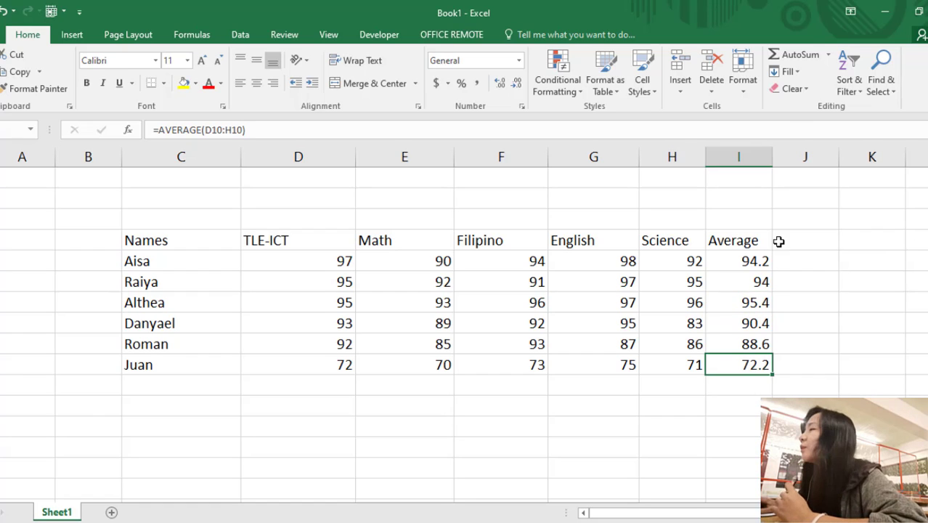
pyautogui.click(763, 261)
# Step: Review the sixth student's subject grades and average in the last row of the table
pyautogui.click(785, 245)
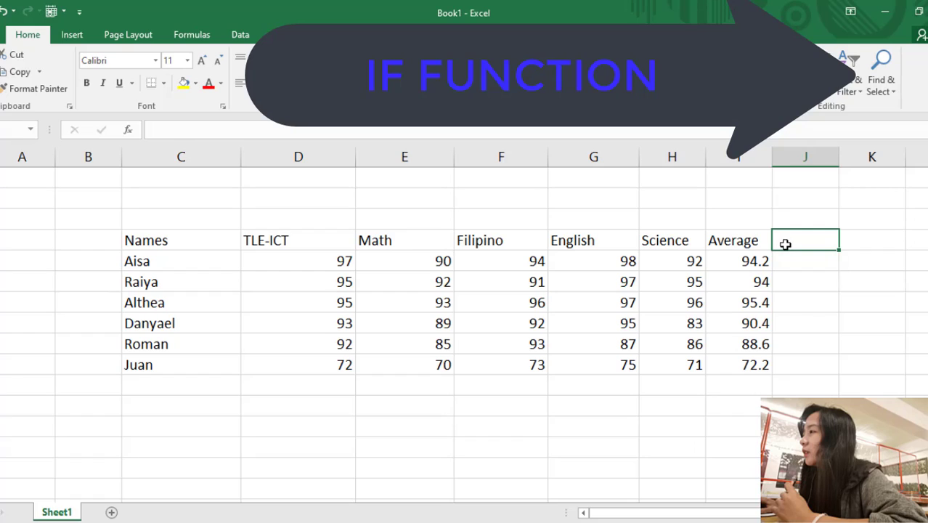
pyautogui.click(757, 349)
pyautogui.click(741, 367)
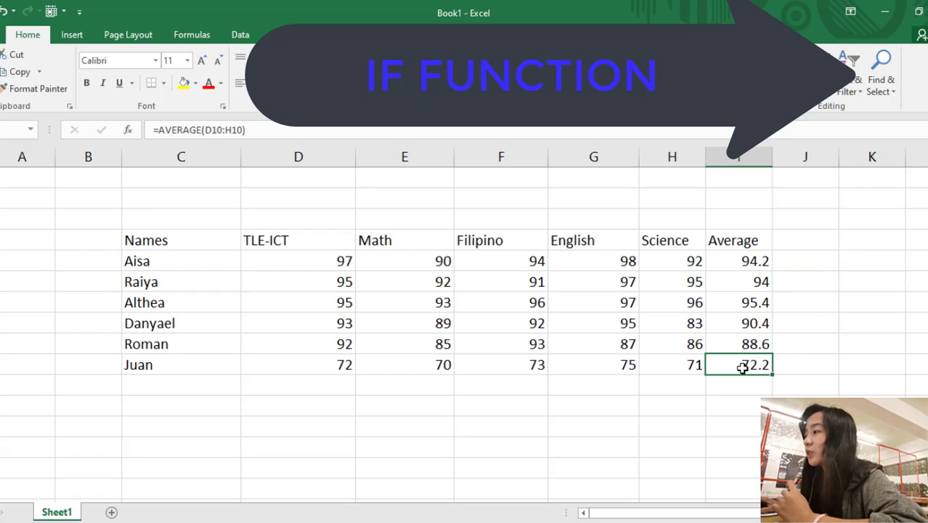
pyautogui.click(302, 365)
pyautogui.moveTo(502, 365); pyautogui.dragTo(700, 366)
pyautogui.click(734, 408)
pyautogui.click(763, 350)
pyautogui.click(756, 367)
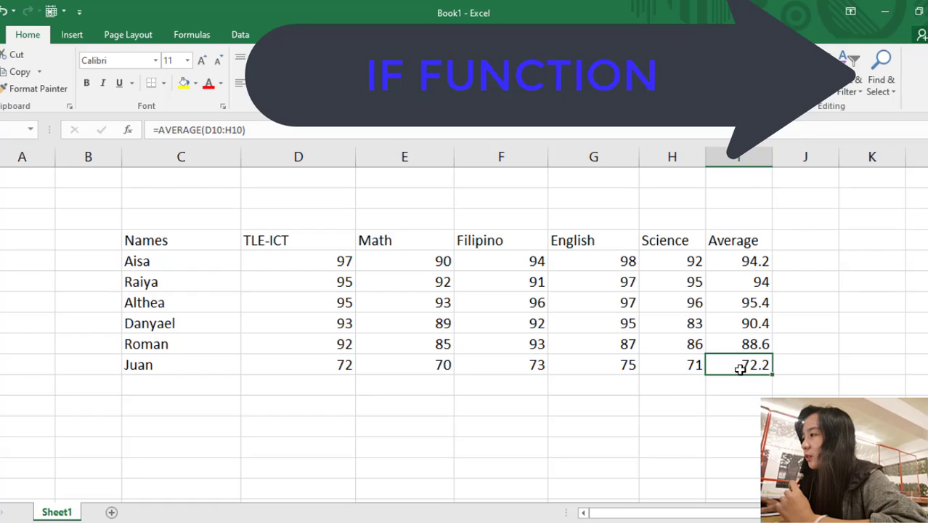
pyautogui.click(557, 521)
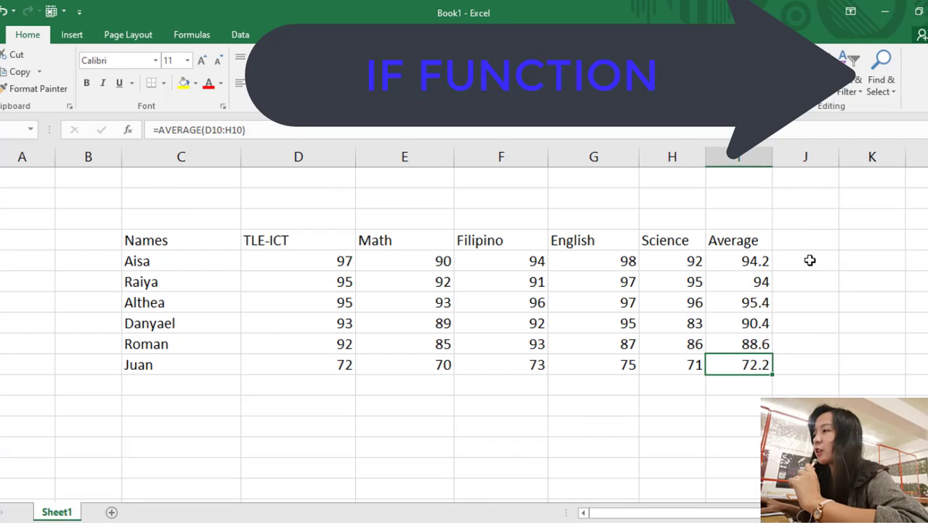
# Step: Add the column header REMARKS in the cell beside the Average header
pyautogui.click(814, 242)
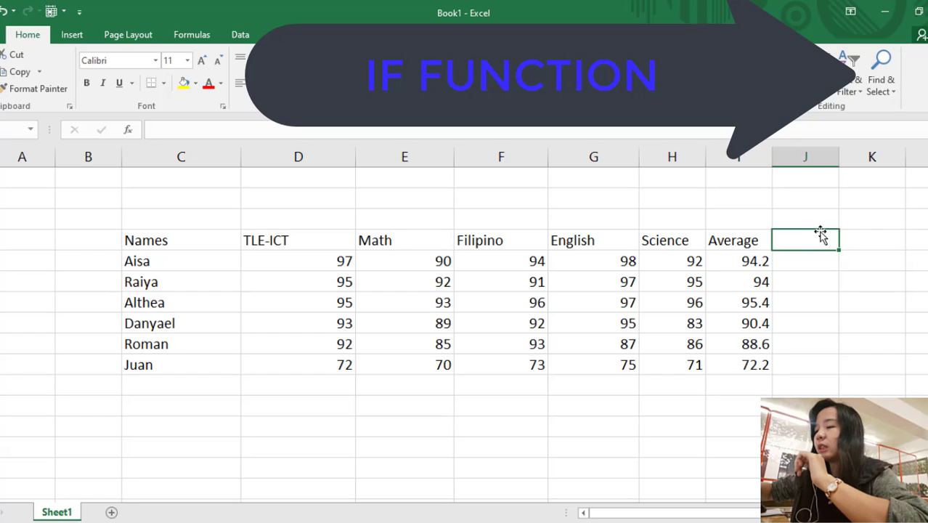
pyautogui.write('R')
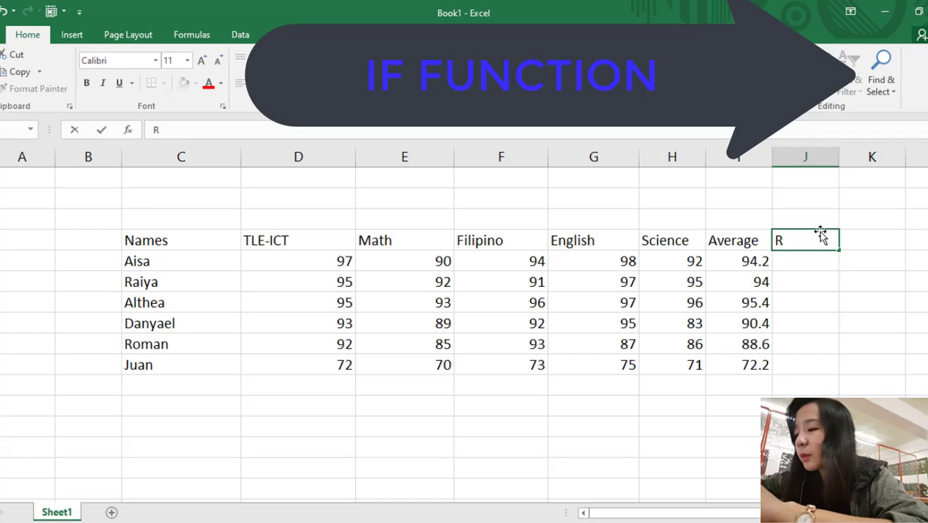
pyautogui.write('EMARKS')
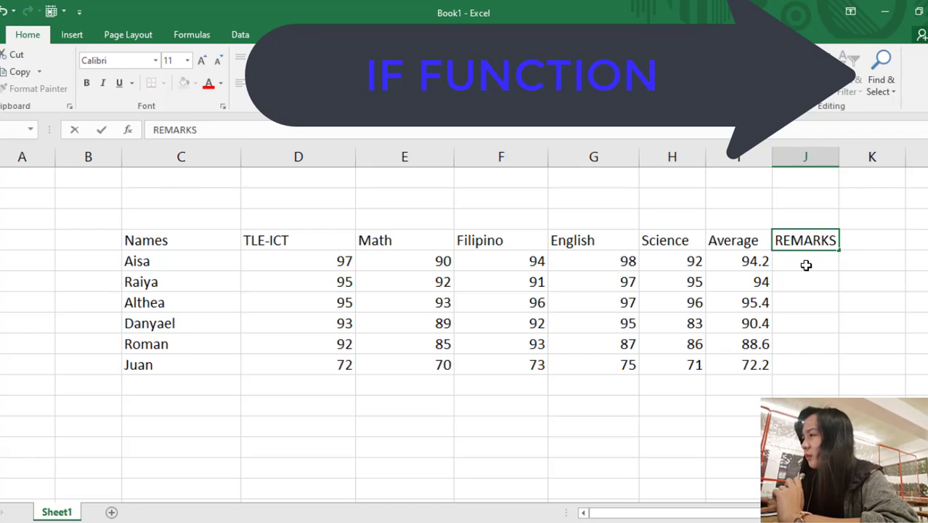
# Step: Fill in the first student's remark with the formula =IF(I5>=75,"PASSED","FAILED")
pyautogui.click(804, 263)
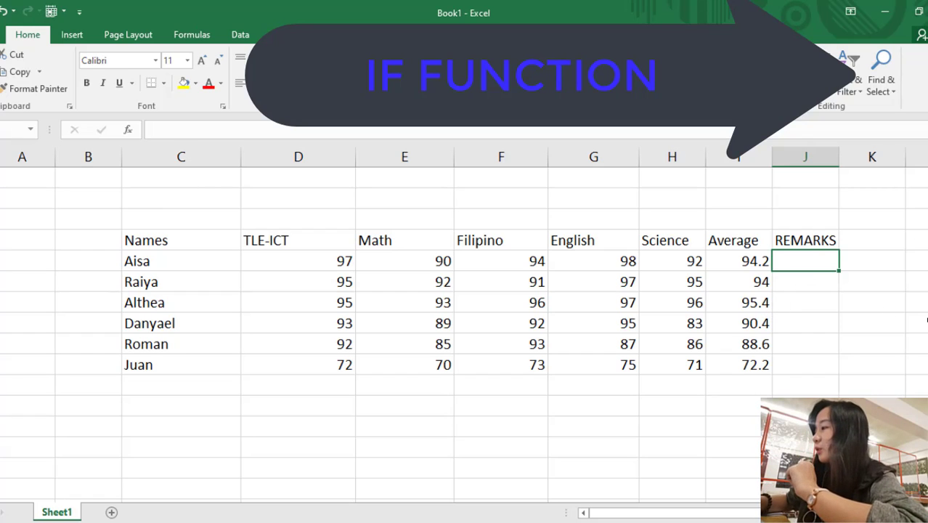
pyautogui.write('=')
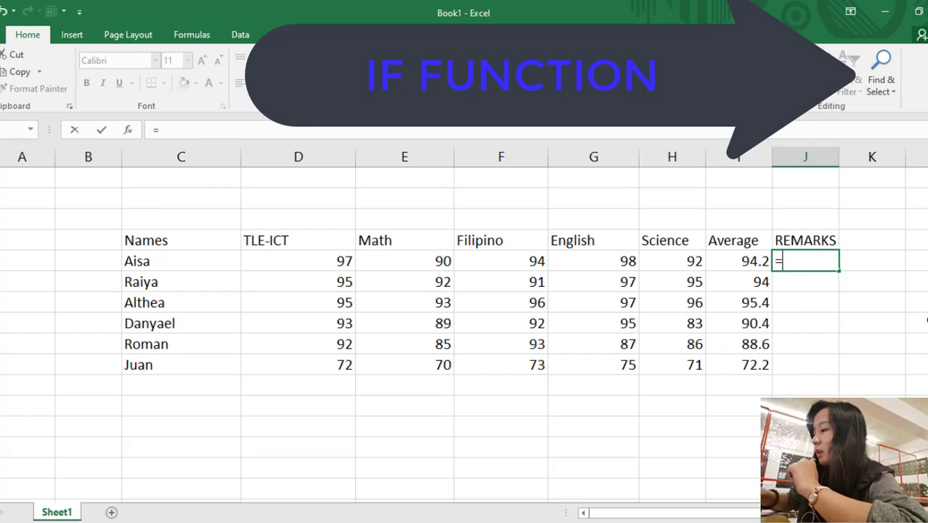
pyautogui.write('IF')
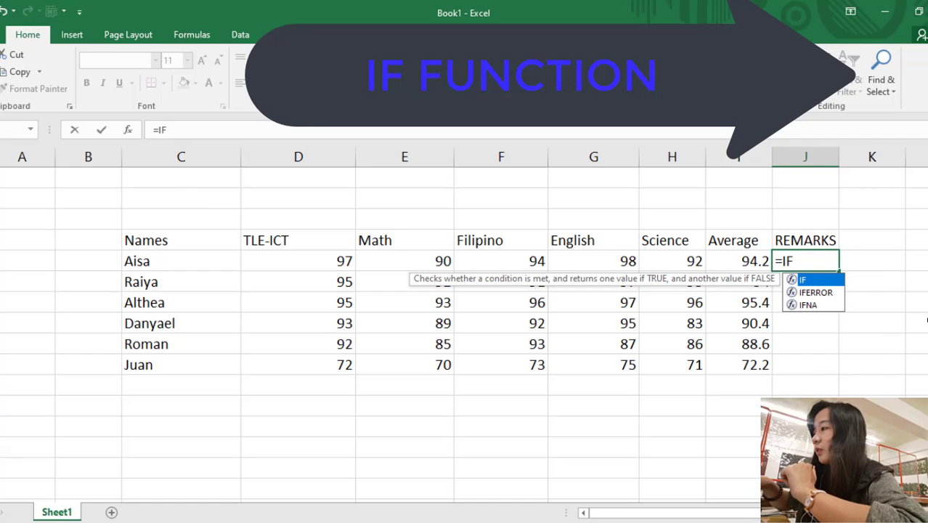
pyautogui.click(543, 522)
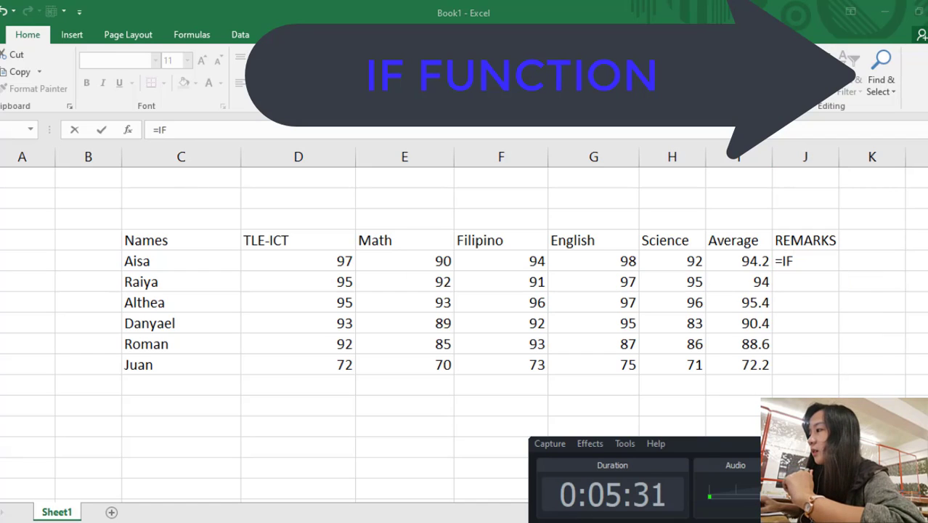
pyautogui.click(889, 494)
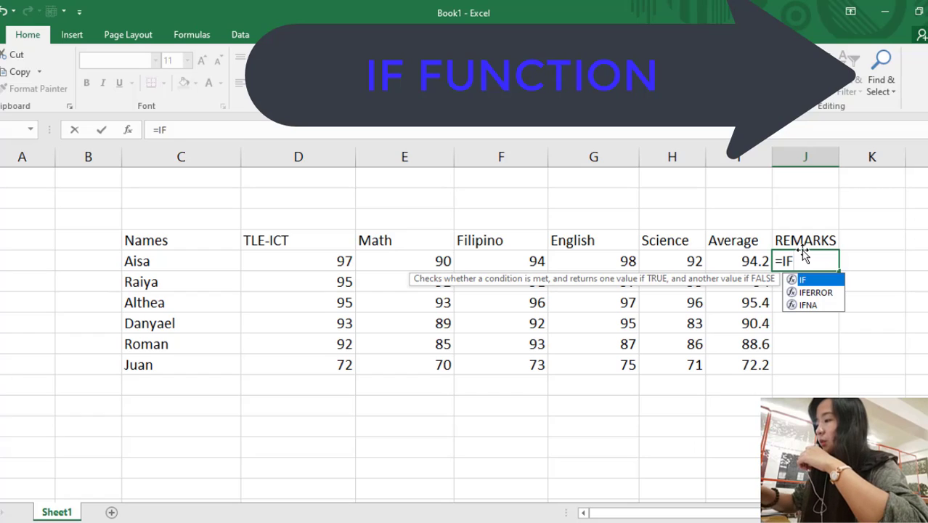
pyautogui.write('(')
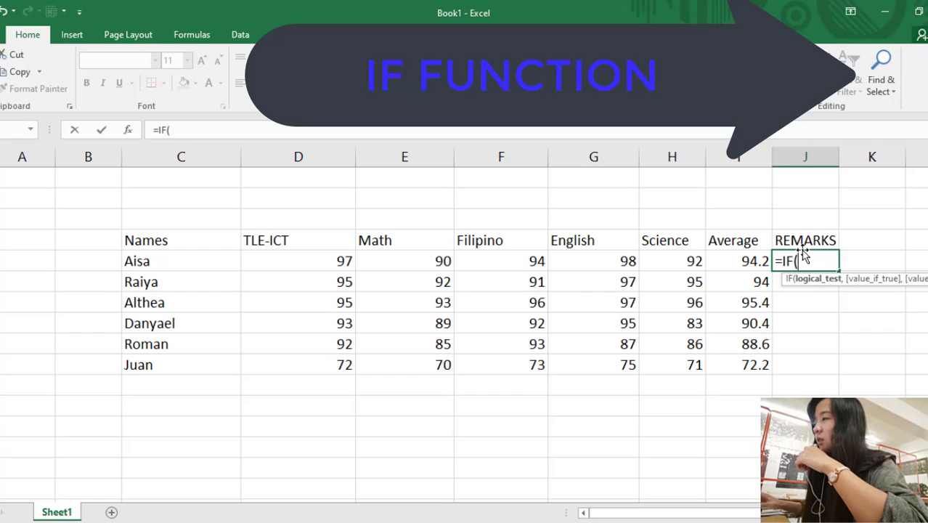
pyautogui.click(735, 262)
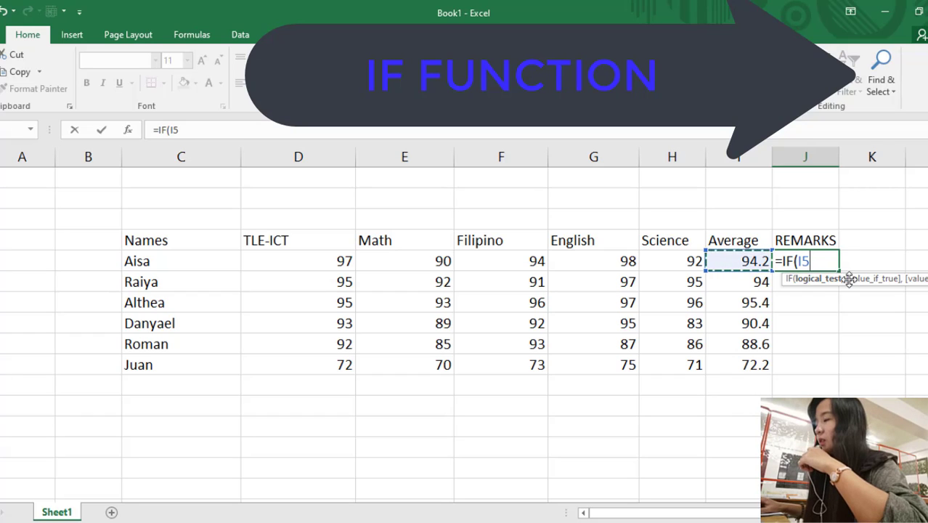
pyautogui.write('>')
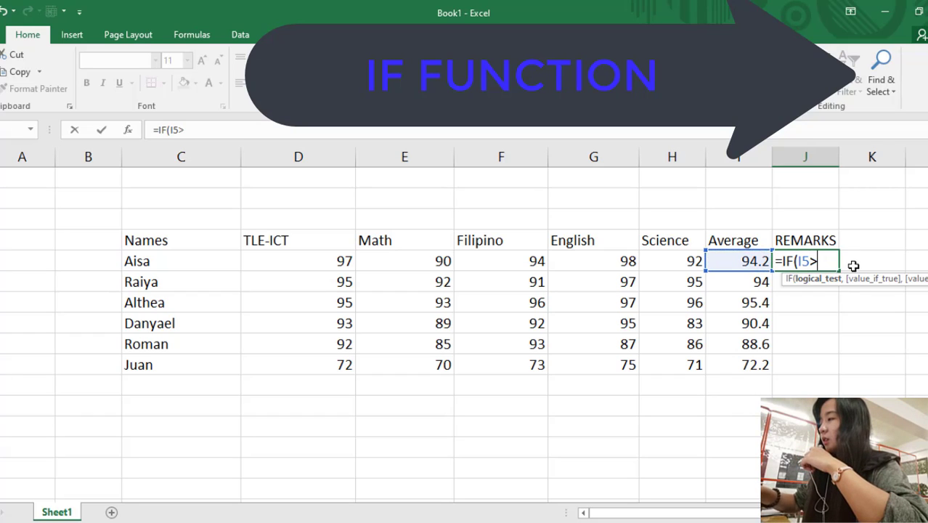
pyautogui.write('=75')
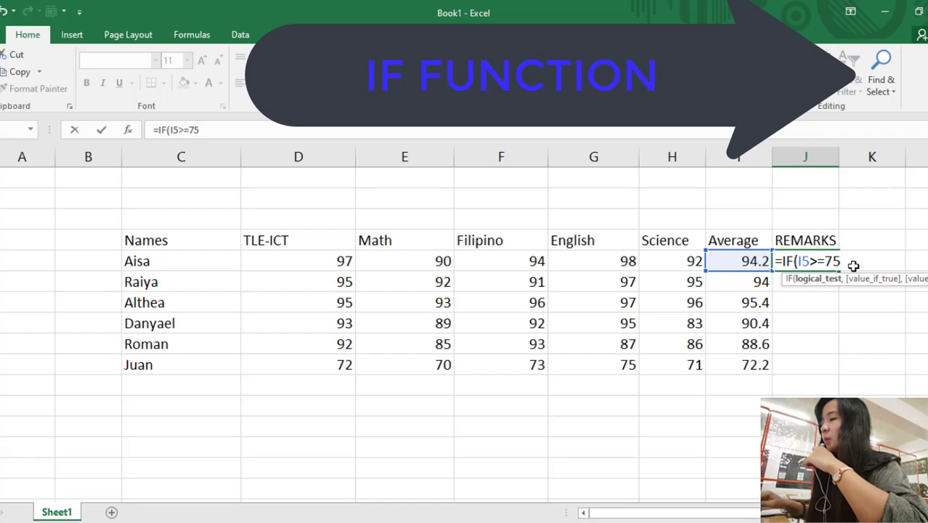
pyautogui.write(',')
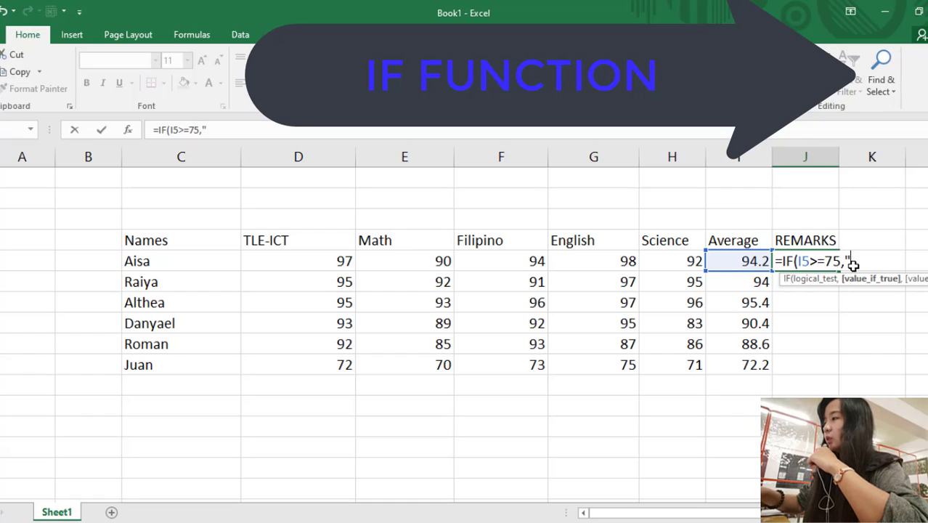
pyautogui.write('"PASSED')
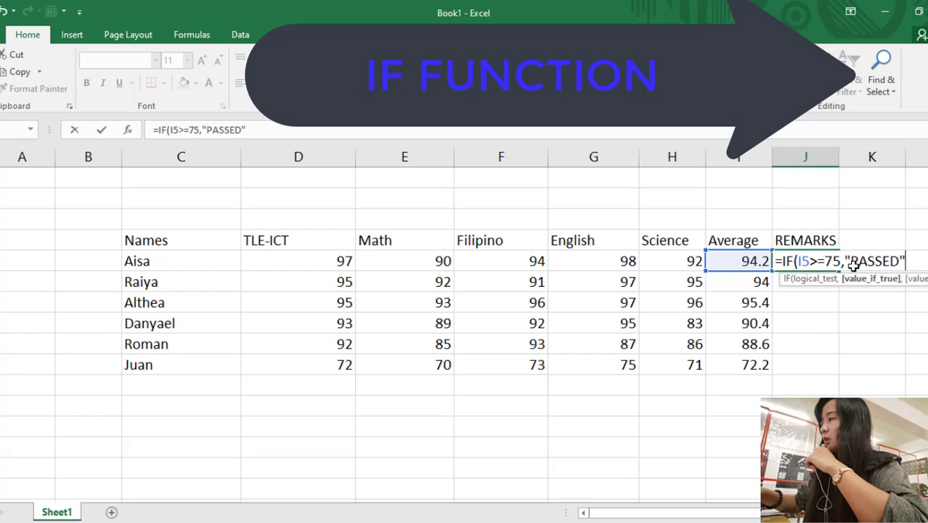
pyautogui.write('",')
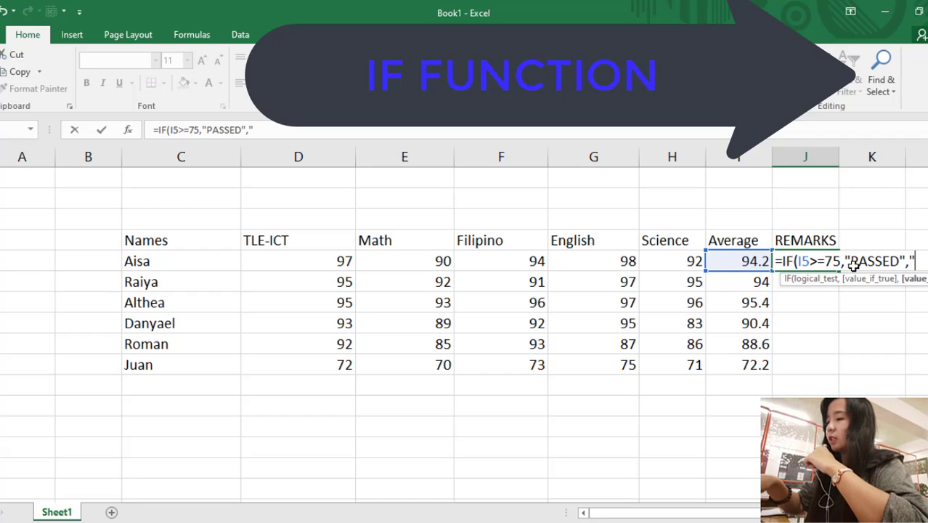
pyautogui.write('FAILE')
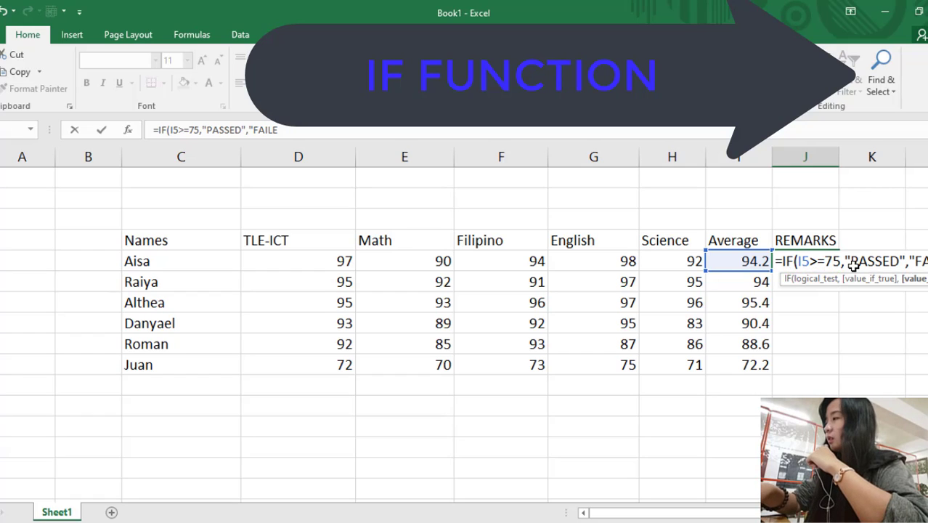
pyautogui.write('D"')
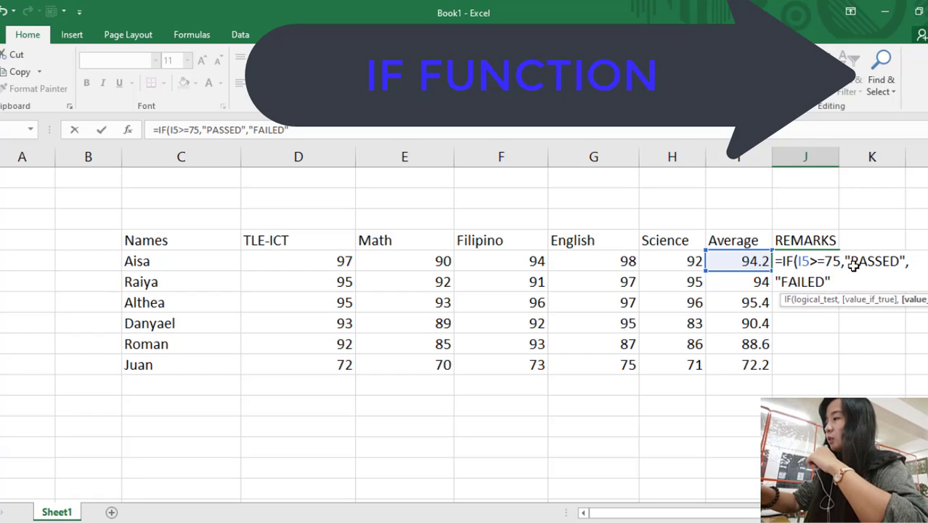
pyautogui.write(')')
pyautogui.press('Return')
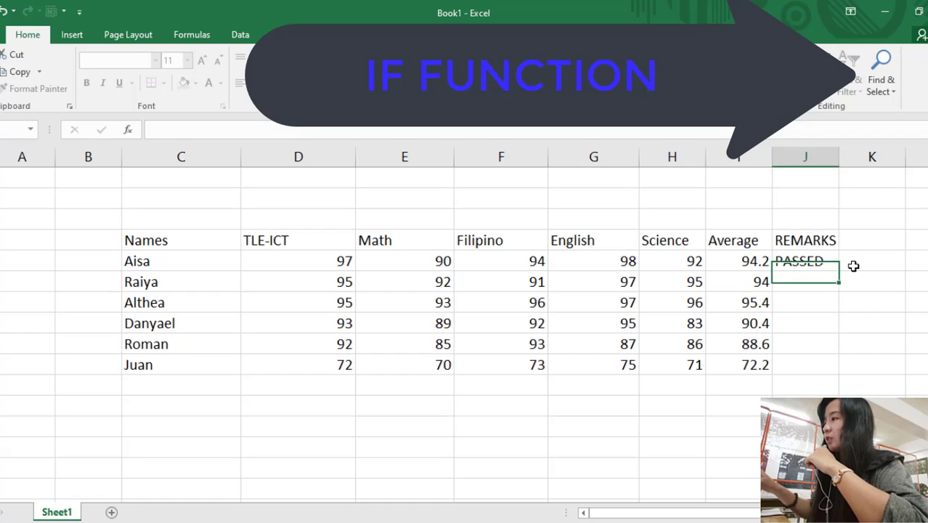
# Step: Copy the first student's IF formula down the REMARKS column to the other five students
pyautogui.click(825, 262)
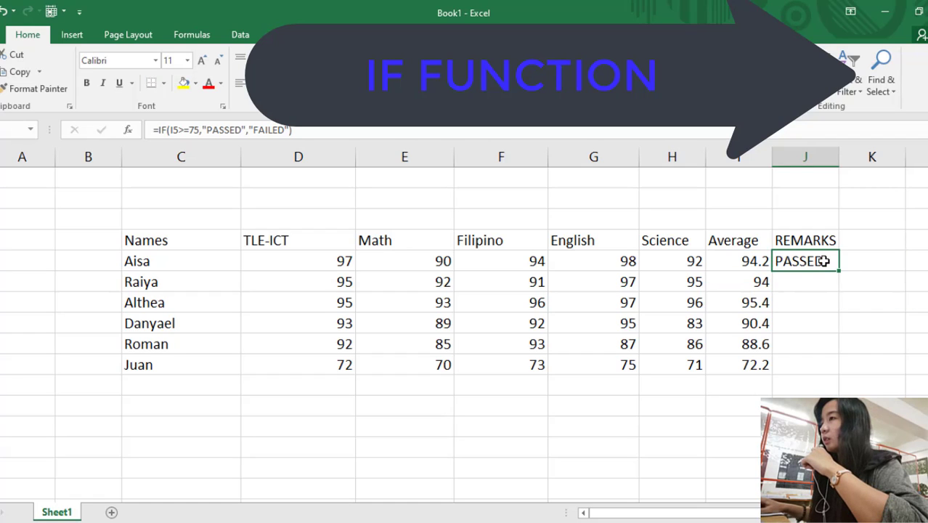
pyautogui.click(822, 302)
pyautogui.click(753, 260)
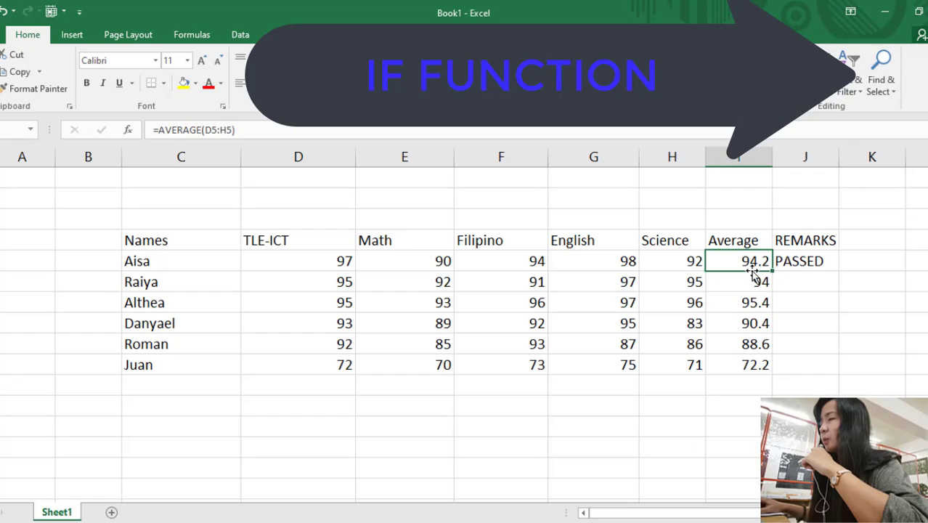
pyautogui.click(810, 262)
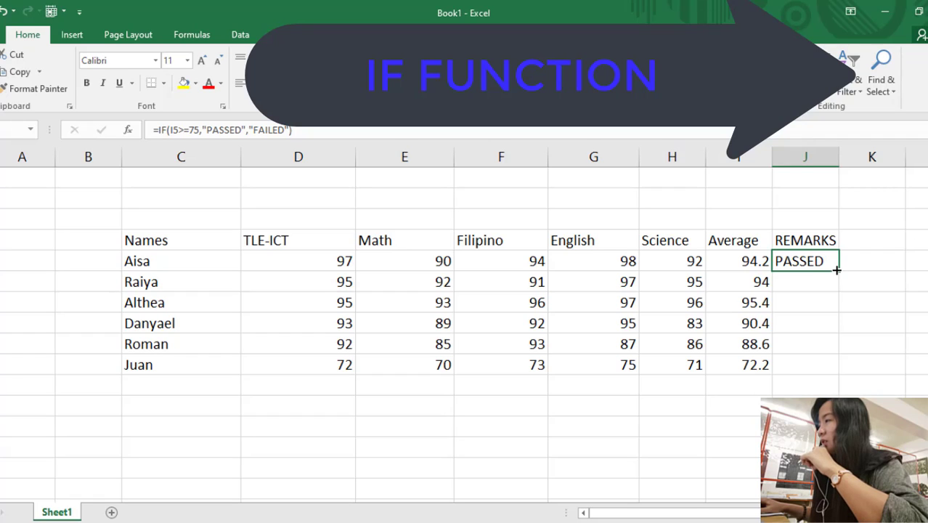
pyautogui.moveTo(836, 270); pyautogui.dragTo(841, 371)
pyautogui.click(895, 360)
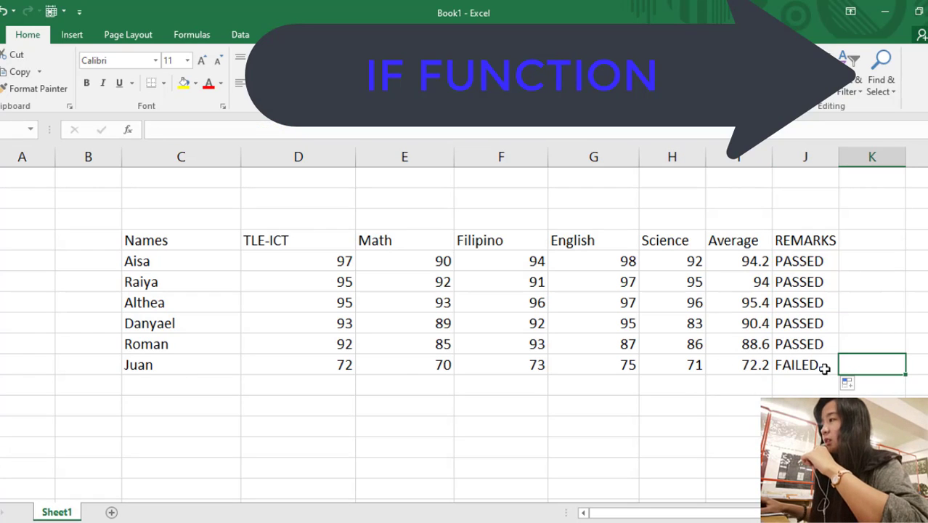
# Step: Check the sixth student's copied IF formula in REMARKS against the average it tests
pyautogui.click(797, 363)
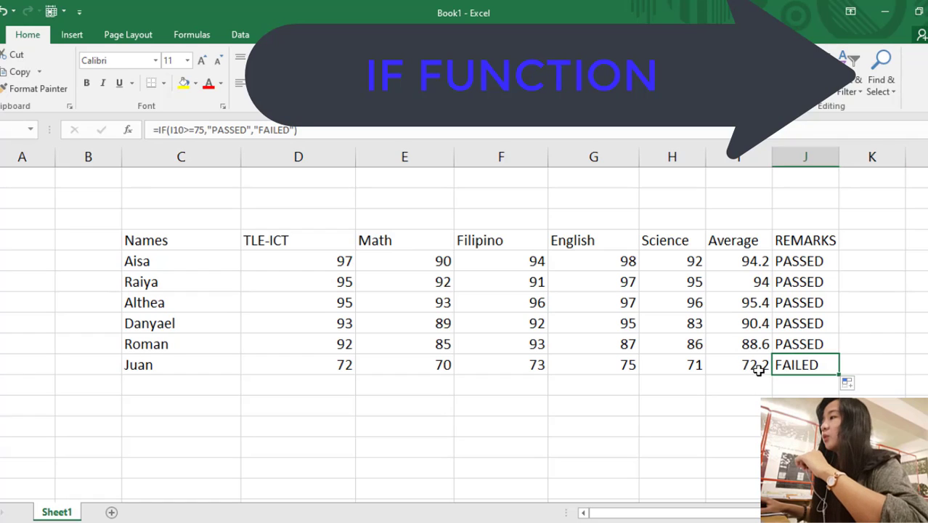
pyautogui.click(759, 369)
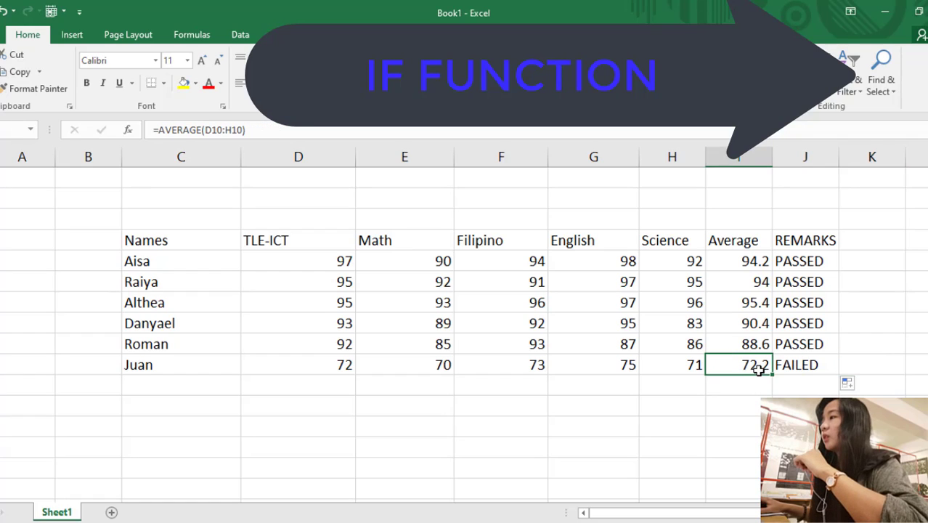
pyautogui.click(818, 369)
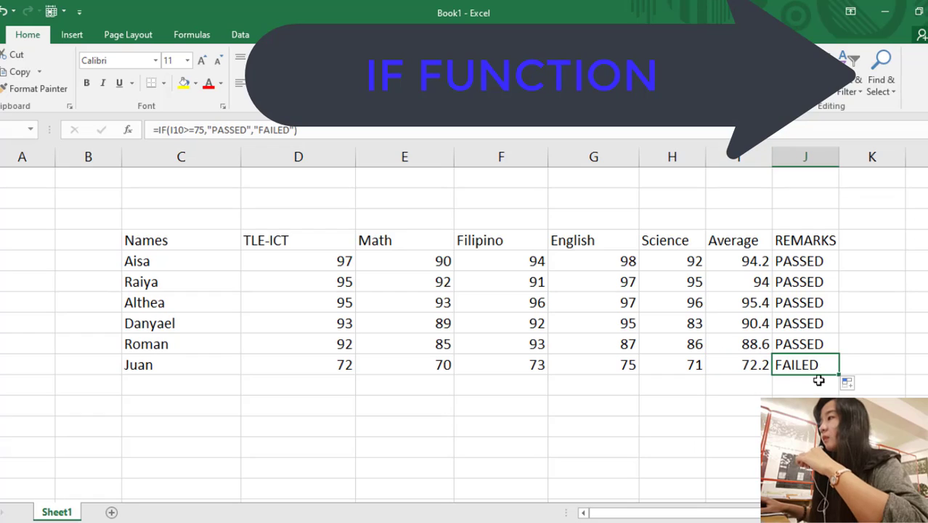
pyautogui.click(808, 384)
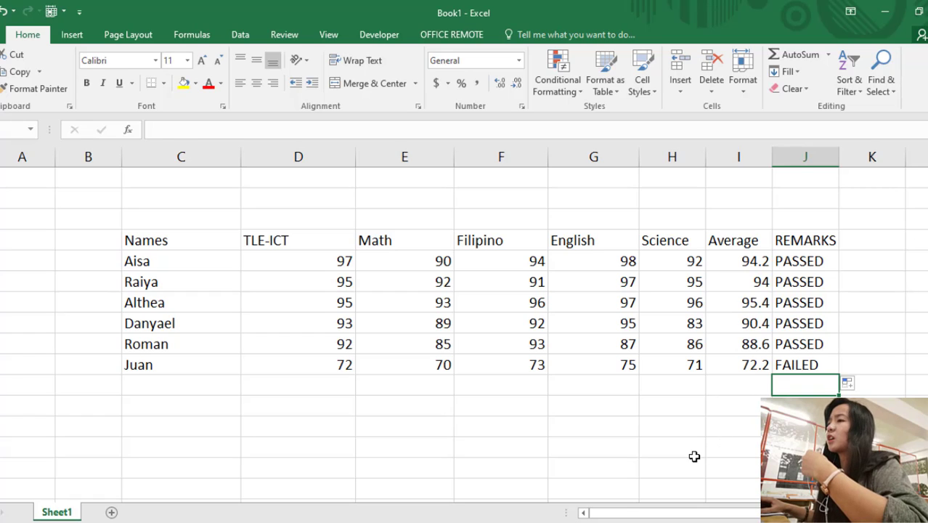
# Step: Count the TLE-ICT grades in cell D11, directly below the column, with the formula =COUNT(D5:D10)
pyautogui.click(110, 382)
pyautogui.click(167, 384)
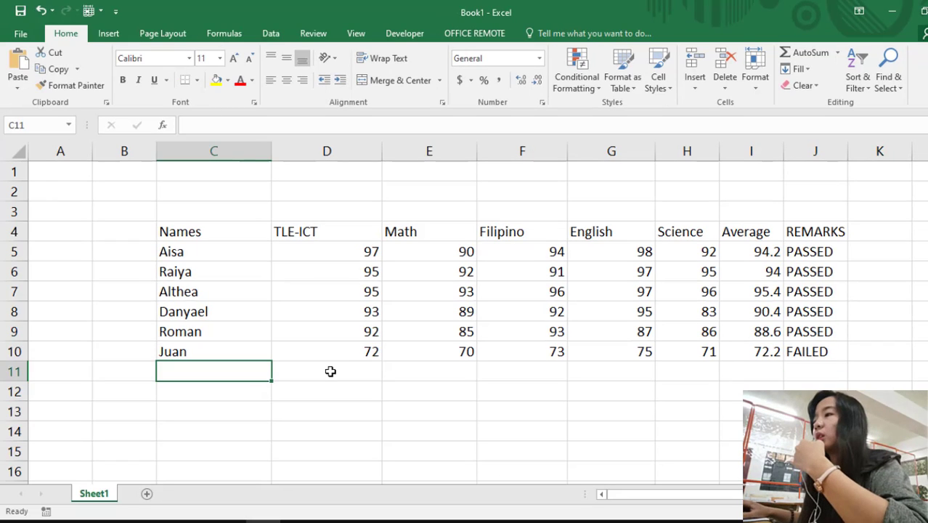
pyautogui.click(330, 371)
pyautogui.write('=')
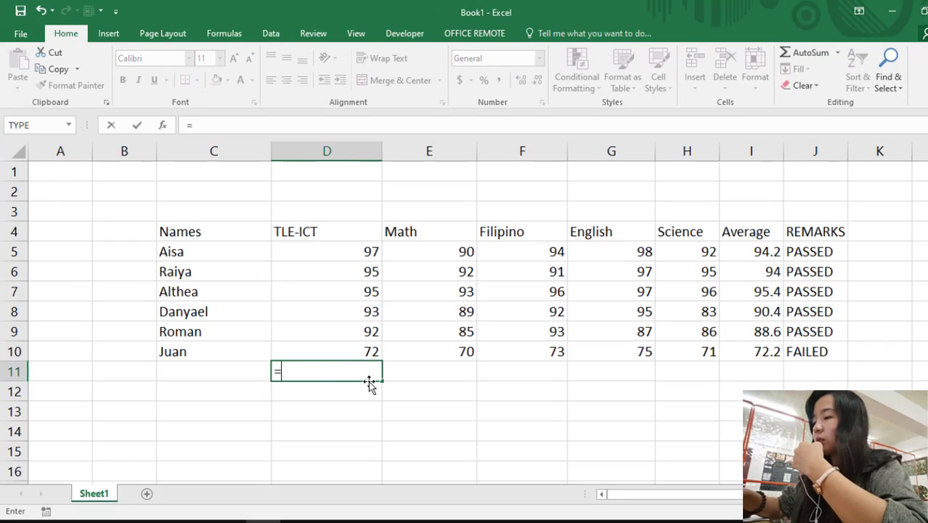
pyautogui.write('C')
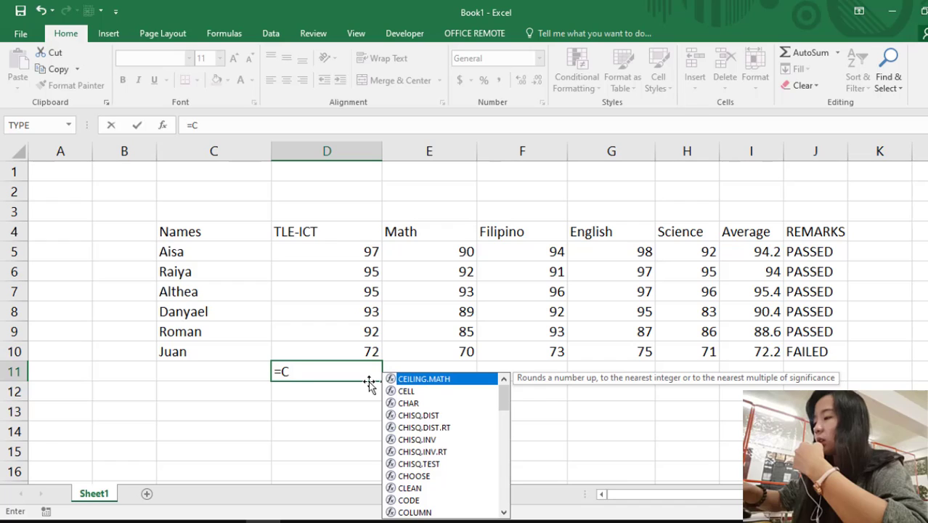
pyautogui.write('OUNT')
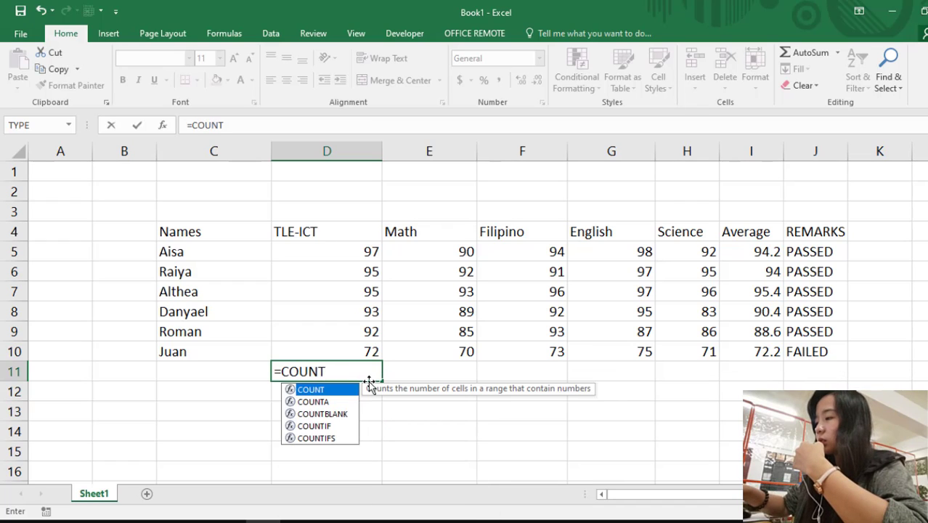
pyautogui.write('(')
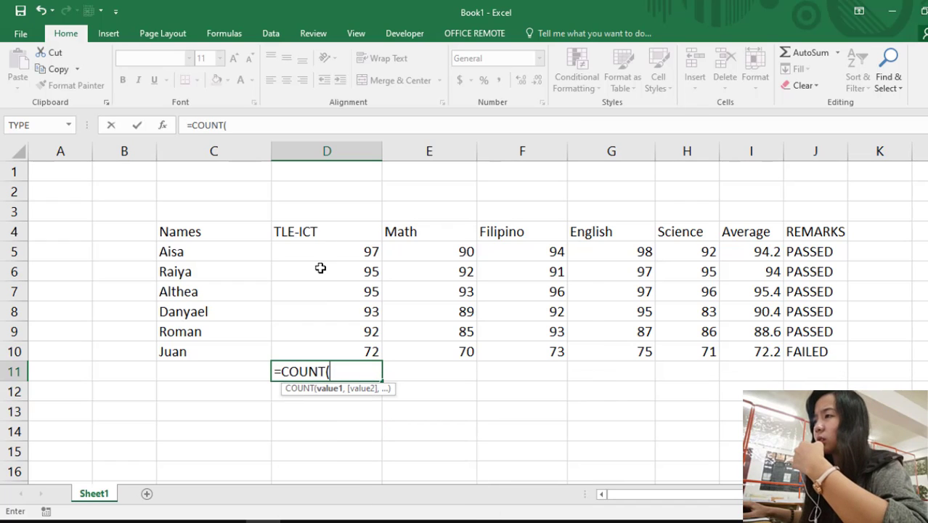
pyautogui.moveTo(335, 254); pyautogui.dragTo(351, 347)
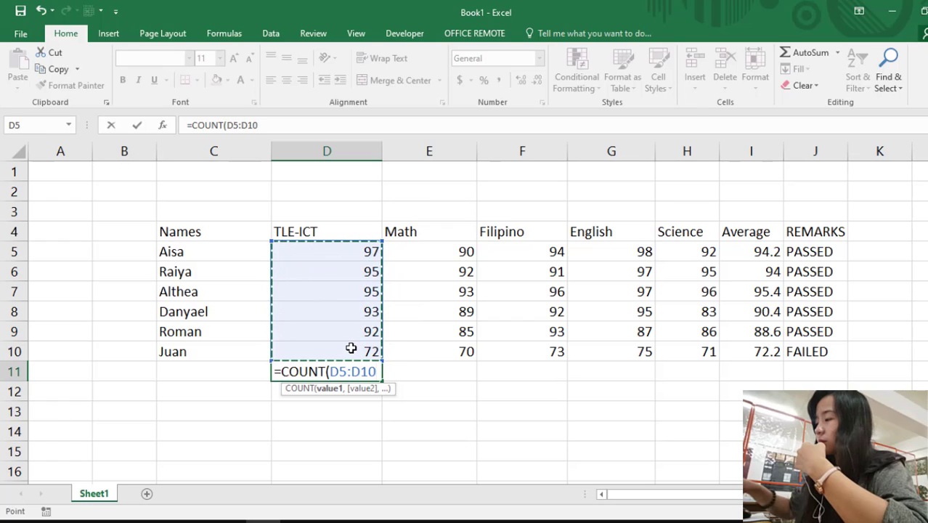
pyautogui.write(')')
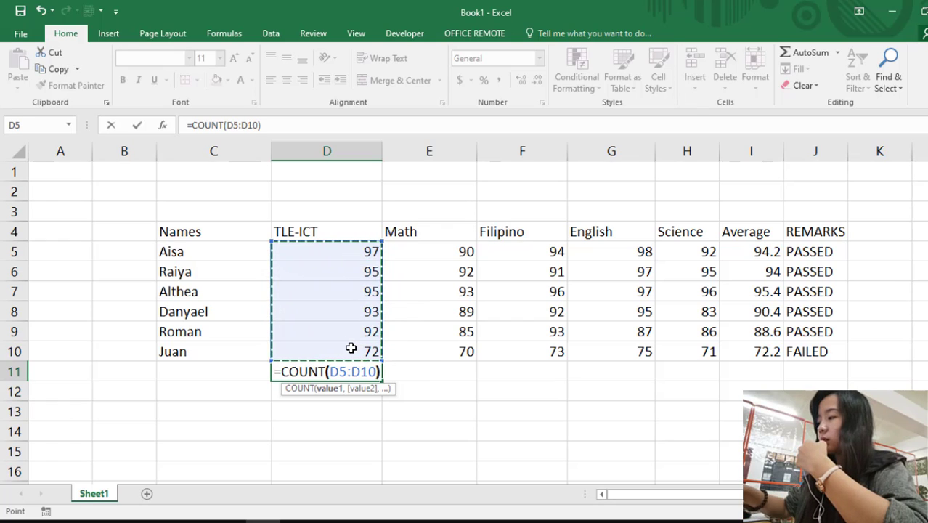
pyautogui.press('Return')
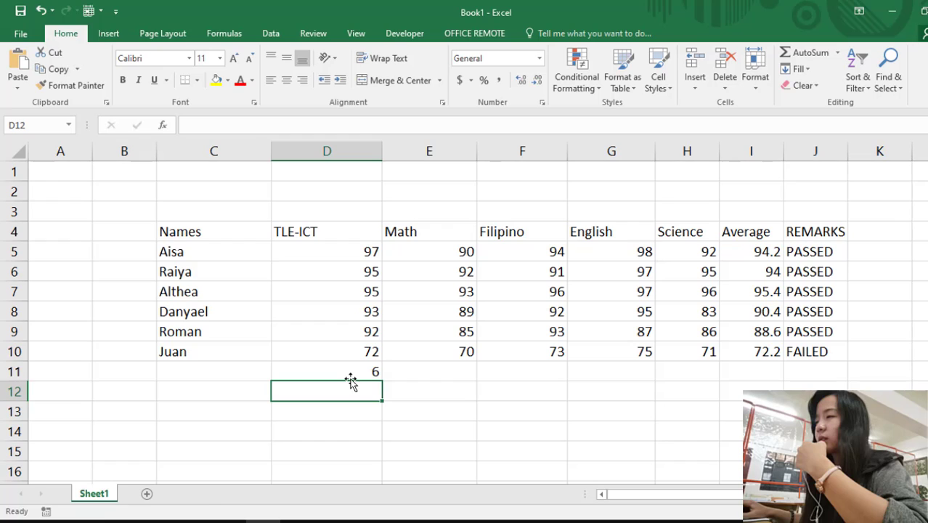
pyautogui.click(348, 373)
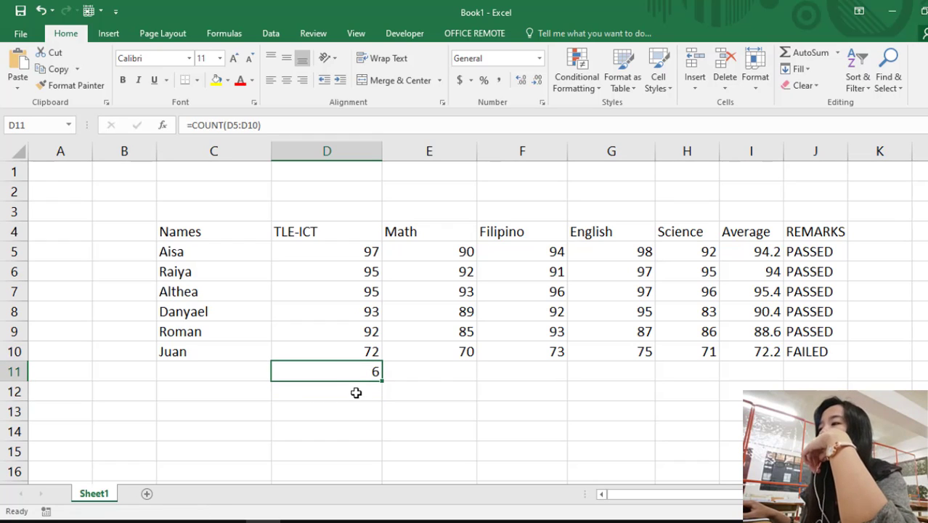
# Step: Copy the COUNT formula from D11 into C11, below the Names column
pyautogui.click(233, 376)
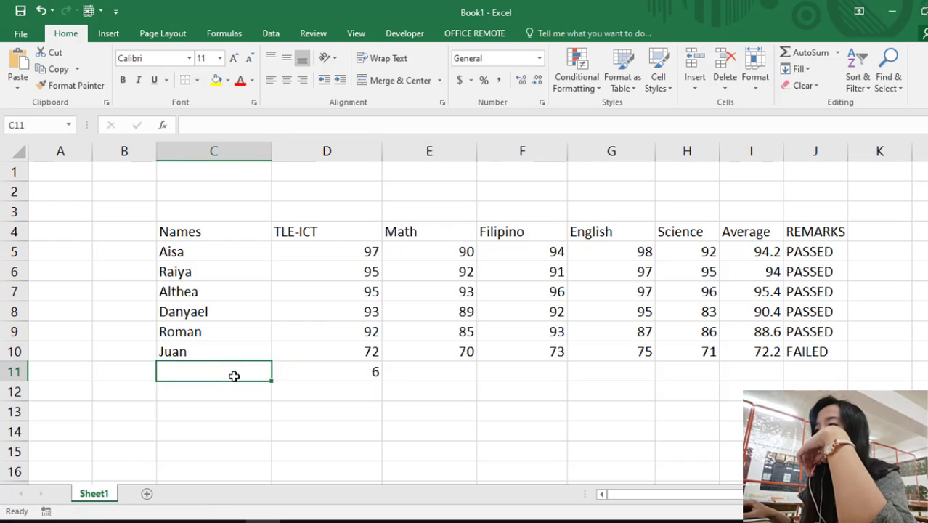
pyautogui.click(337, 378)
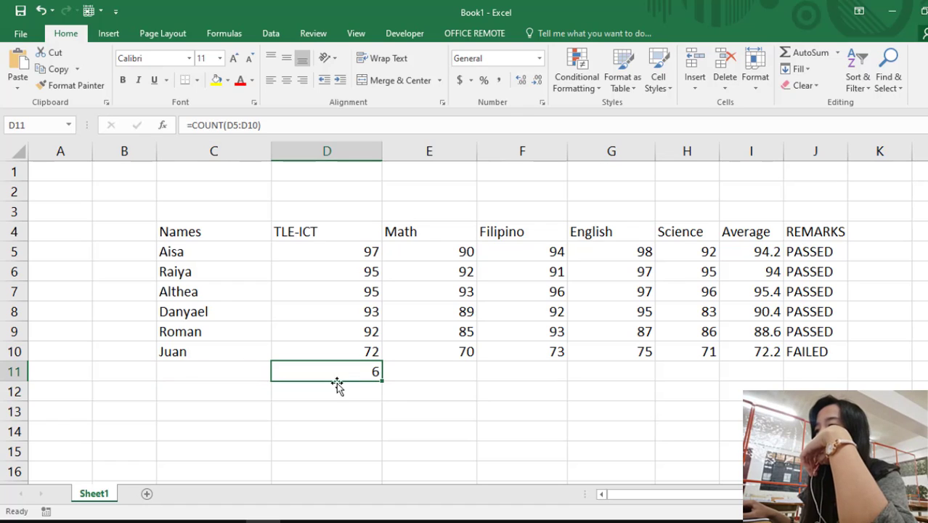
pyautogui.moveTo(382, 378); pyautogui.dragTo(233, 379)
# Step: Compare the copied COUNT below the Names column with the TLE-ICT count and the grades in D5:D10
pyautogui.click(234, 371)
pyautogui.click(244, 392)
pyautogui.click(236, 374)
pyautogui.click(331, 373)
pyautogui.click(364, 271)
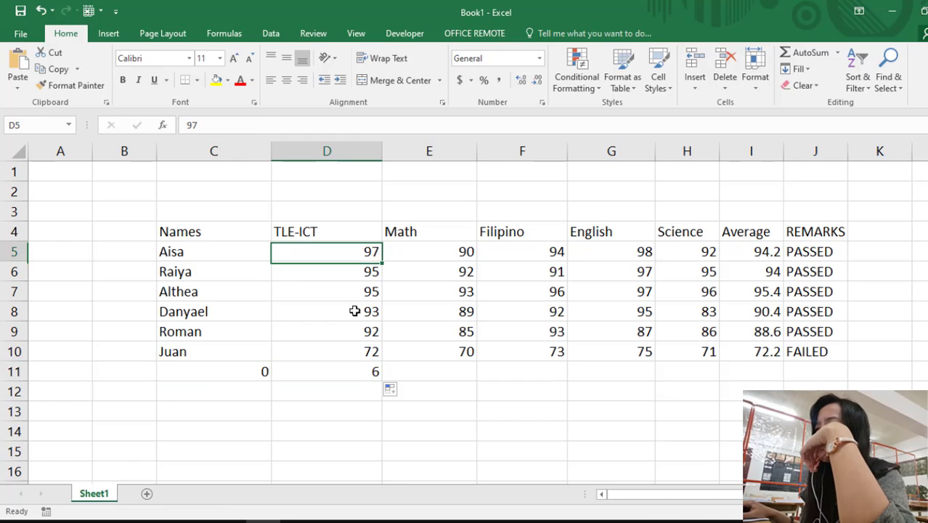
pyautogui.moveTo(358, 291); pyautogui.dragTo(352, 364)
pyautogui.click(356, 335)
pyautogui.click(345, 392)
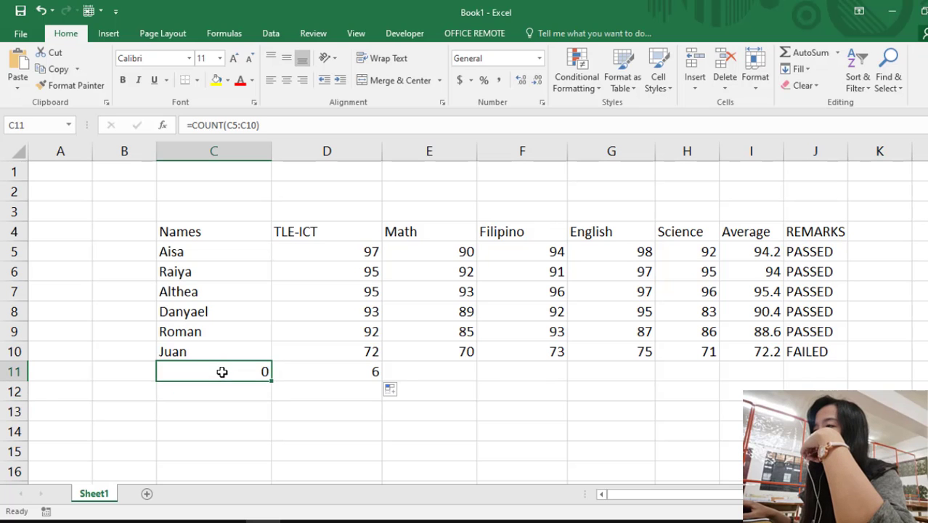
# Step: Change the formula in C11 to =COUNTA(C5:C10) so that it counts the text entries in the Names column
pyautogui.doubleClick(219, 370)
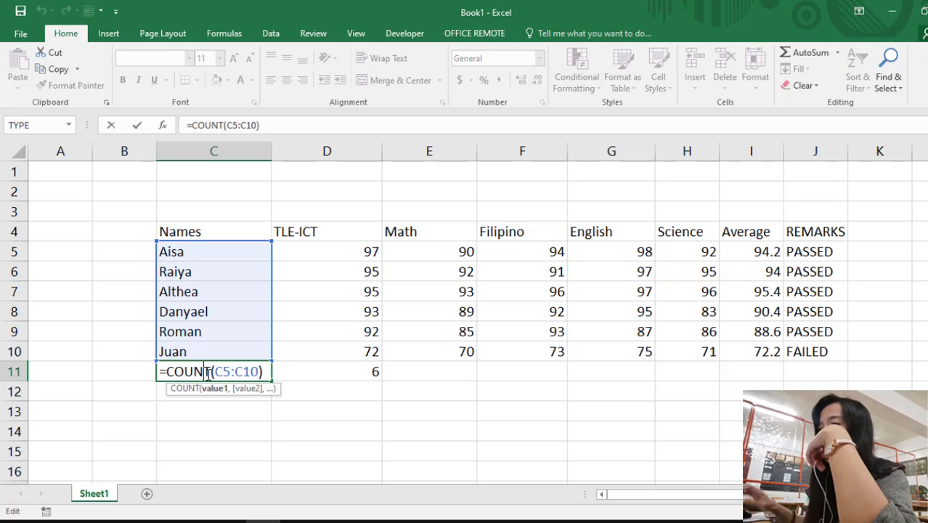
pyautogui.click(211, 371)
pyautogui.write('A')
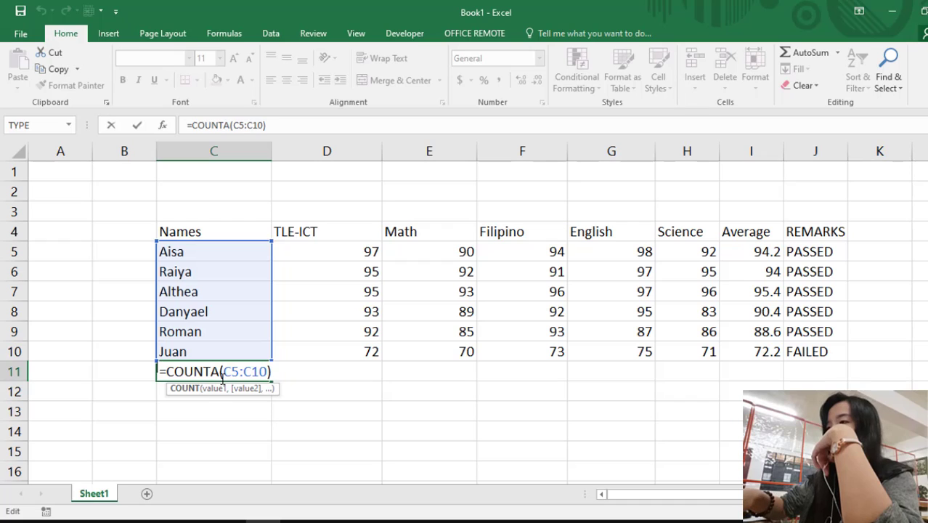
pyautogui.press('Return')
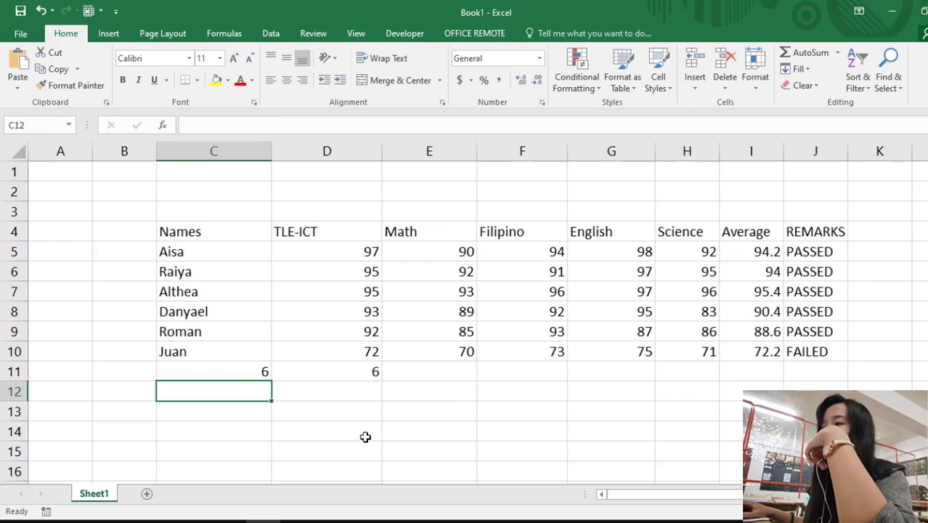
# Step: Compare the COUNTA result for the names with the COUNT result for the TLE-ICT grades and the cells each covers
pyautogui.click(261, 375)
pyautogui.moveTo(235, 349); pyautogui.dragTo(220, 251)
pyautogui.click(356, 352)
pyautogui.click(358, 256)
pyautogui.click(358, 385)
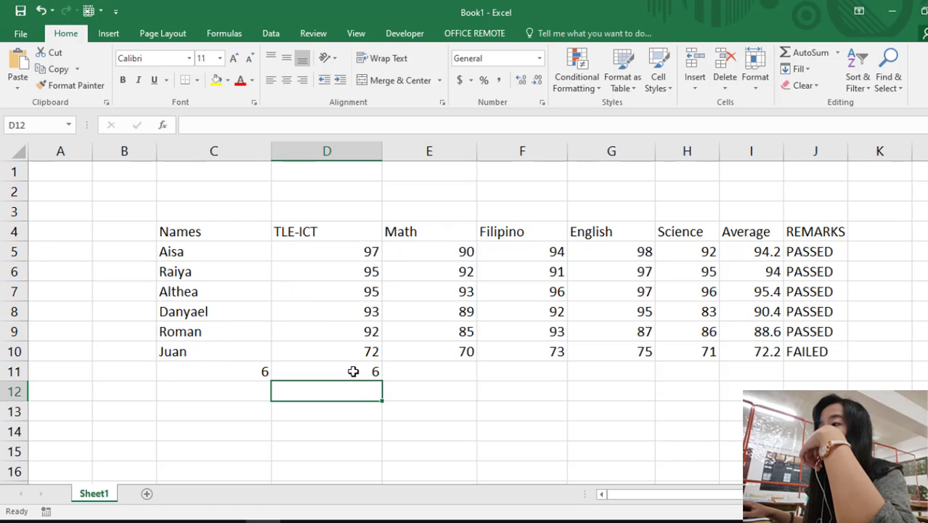
pyautogui.click(333, 371)
pyautogui.click(226, 370)
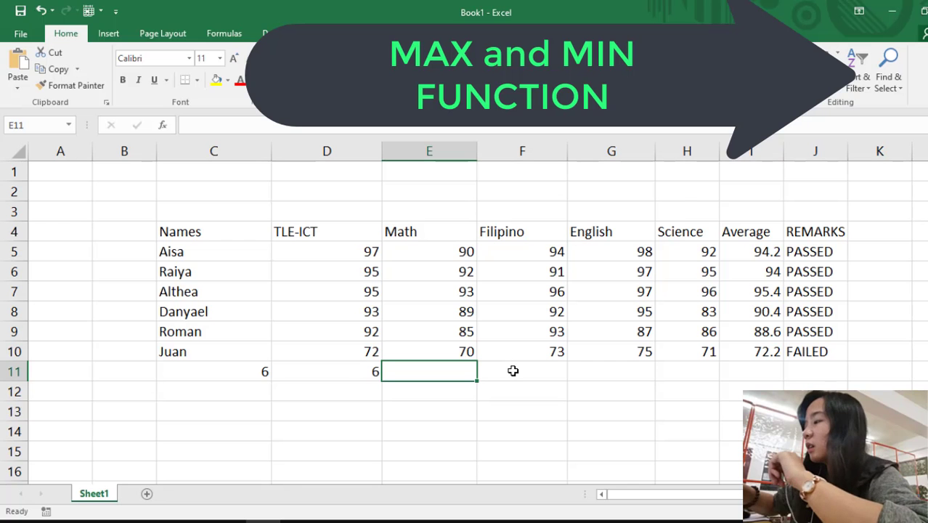
# Step: Find the highest Math grade in cell E11, directly below the column, with the formula =MAX(E5:E10)
pyautogui.write('=M')
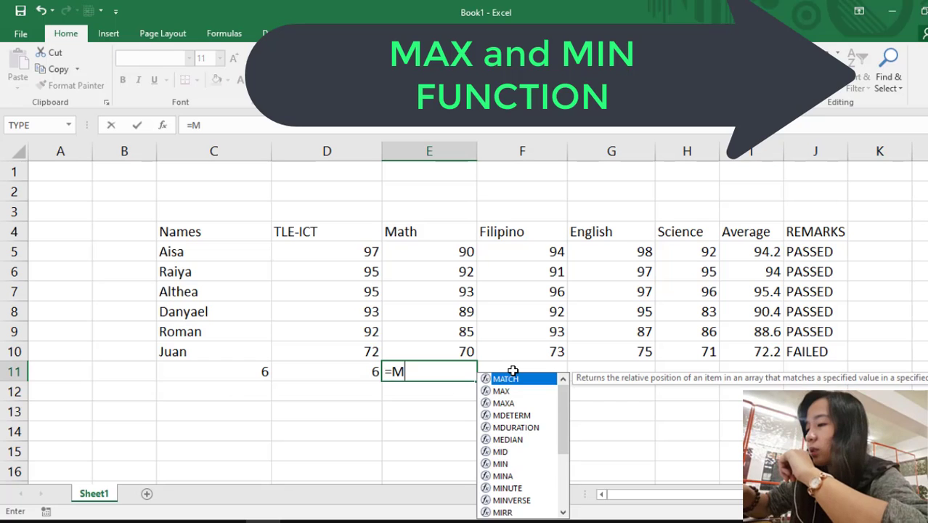
pyautogui.write('AX')
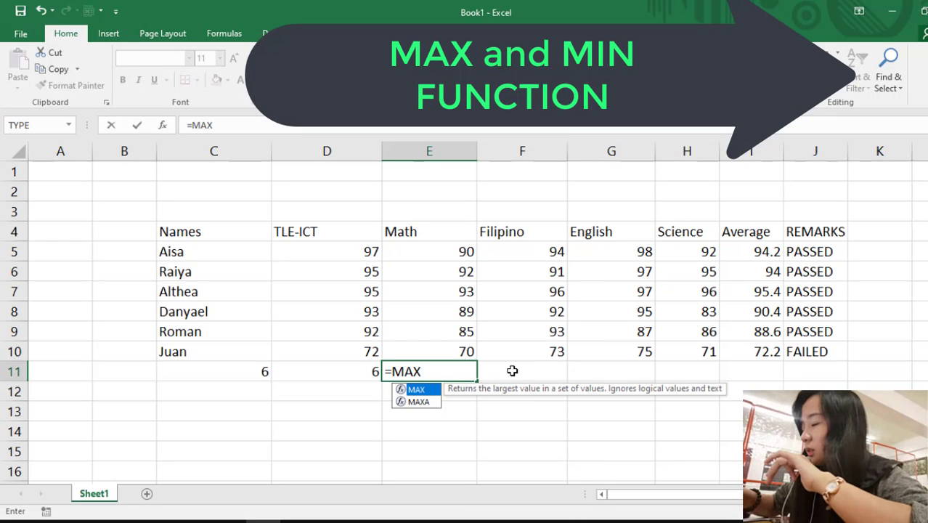
pyautogui.write('(')
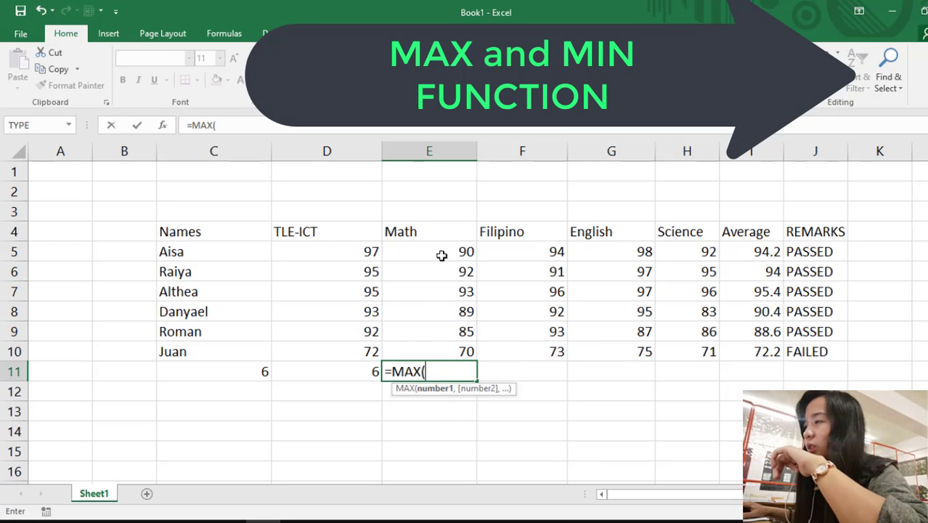
pyautogui.moveTo(442, 249); pyautogui.dragTo(454, 346)
pyautogui.write(')')
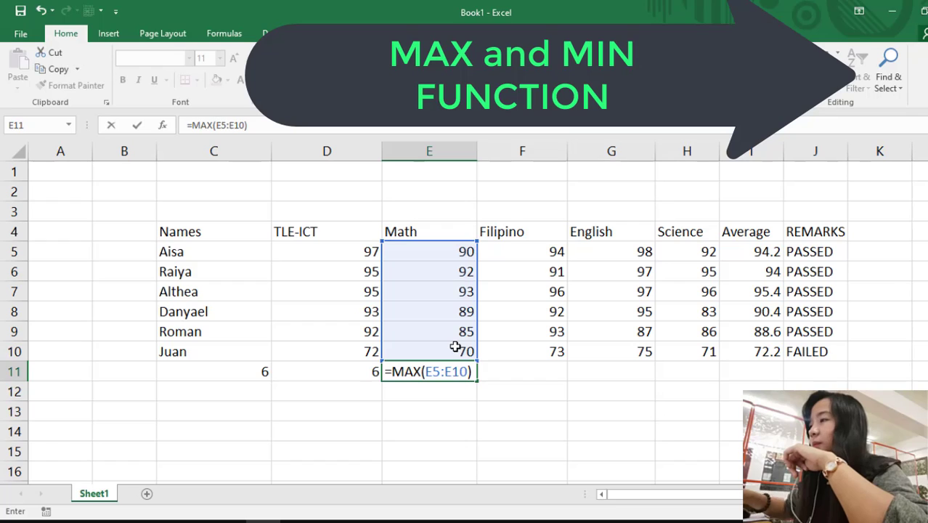
pyautogui.press('Return')
pyautogui.click(450, 369)
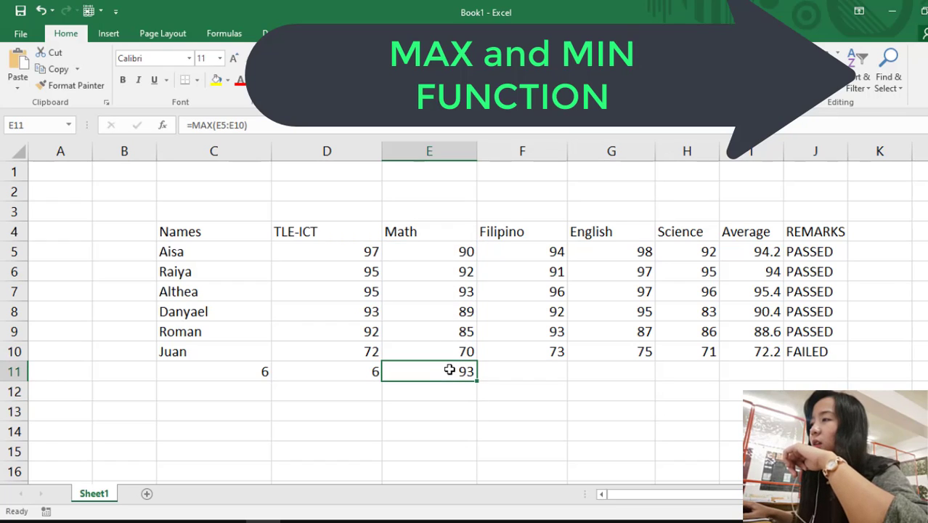
# Step: Change the formula in E11 to =MIN(E5:E10) to find the lowest Math grade
pyautogui.doubleClick(417, 370)
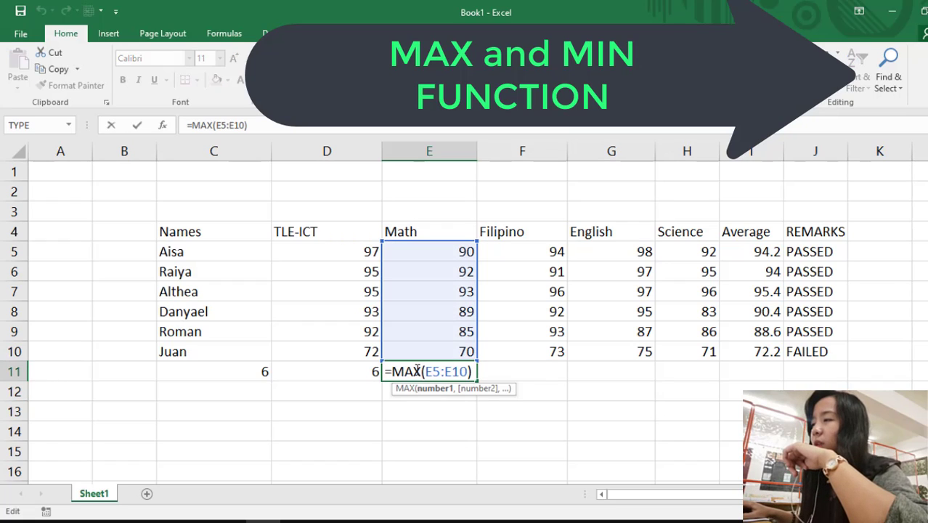
pyautogui.moveTo(421, 369); pyautogui.dragTo(409, 371)
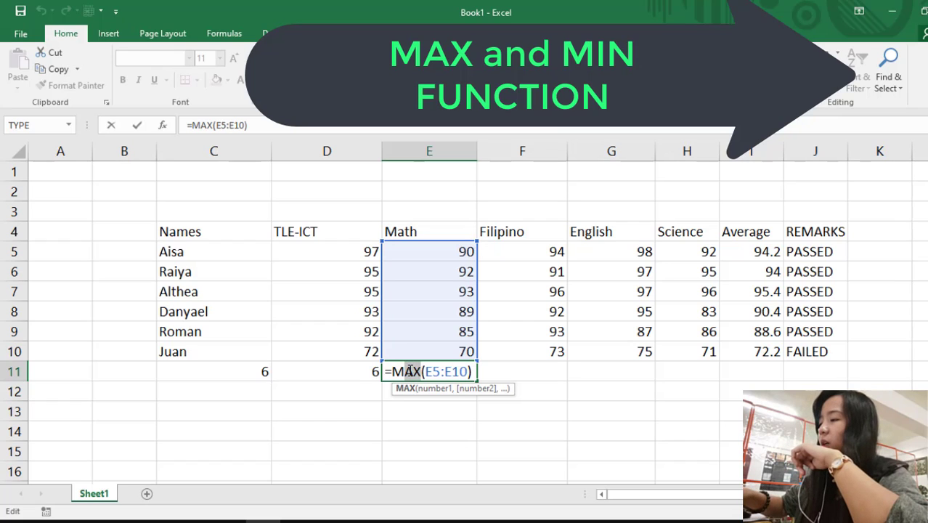
pyautogui.write('IN')
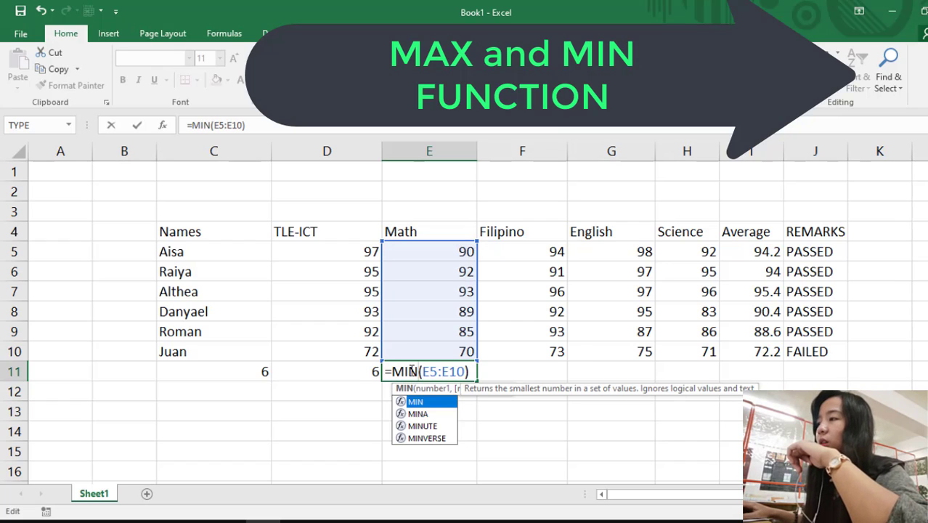
pyautogui.click(473, 371)
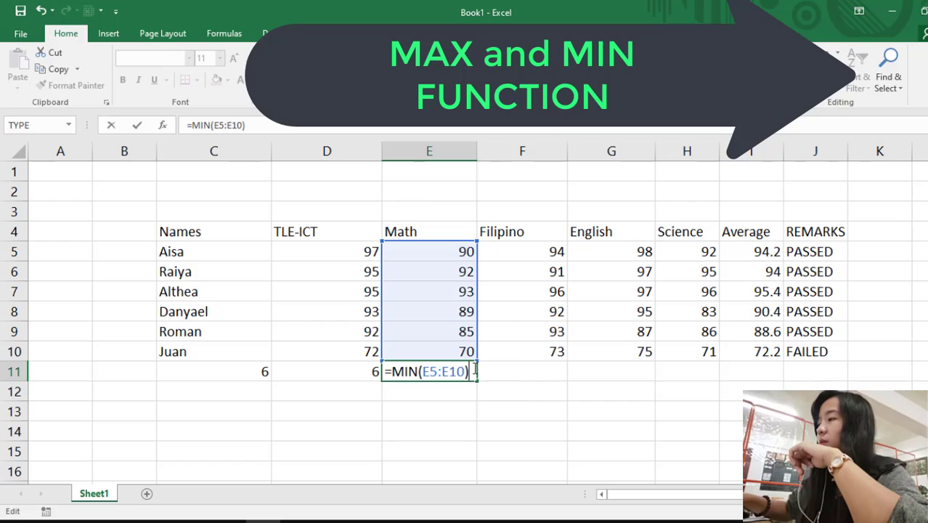
pyautogui.press('Return')
pyautogui.click(484, 410)
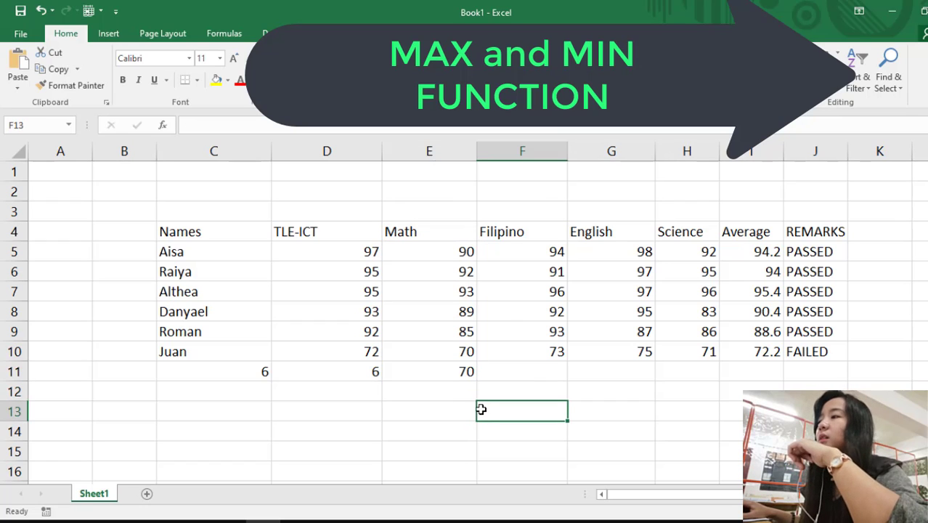